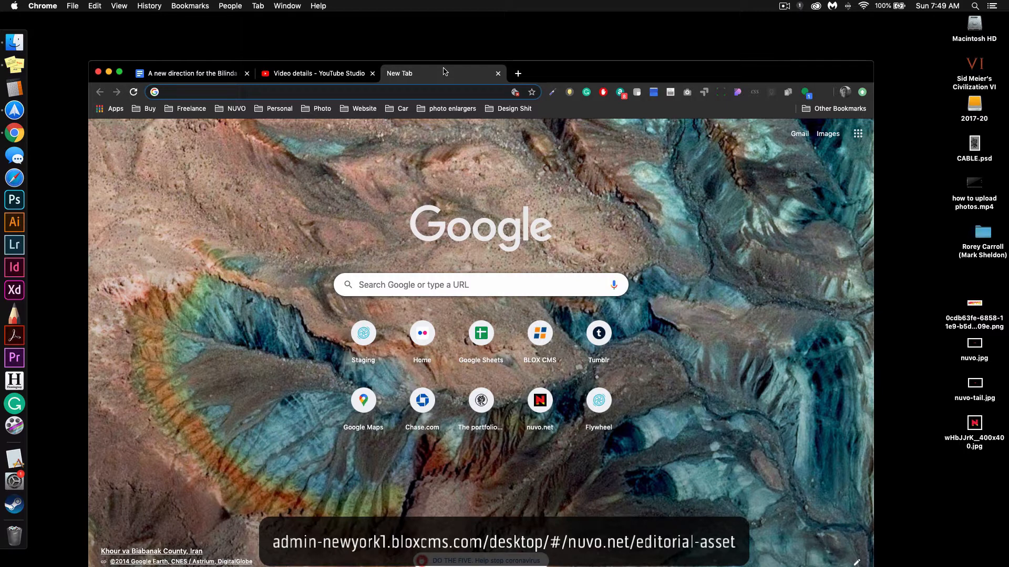
Load admin-newyork1.bloxcms.com/desktop/#/nuvo.net/editorial-asset in Chrome to reach the BLOX CMS login.
type("admin-newyork1.bloxcms.com/desktop/#/nuvo.net/editorial-asset")
key("Return")
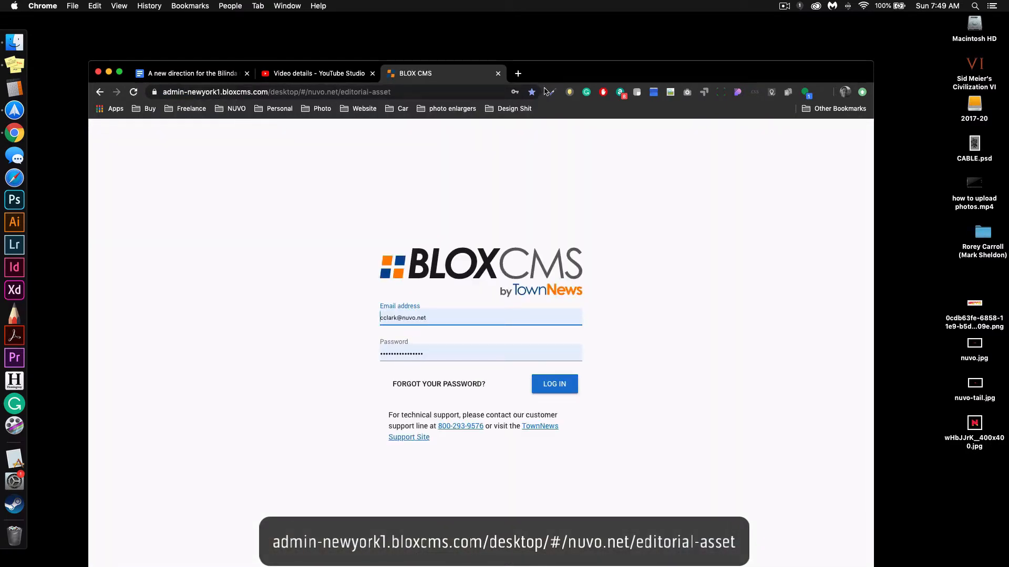
Sign in to BLOX CMS using the saved autofilled login.
left_click_drag(548, 66, 546, 58)
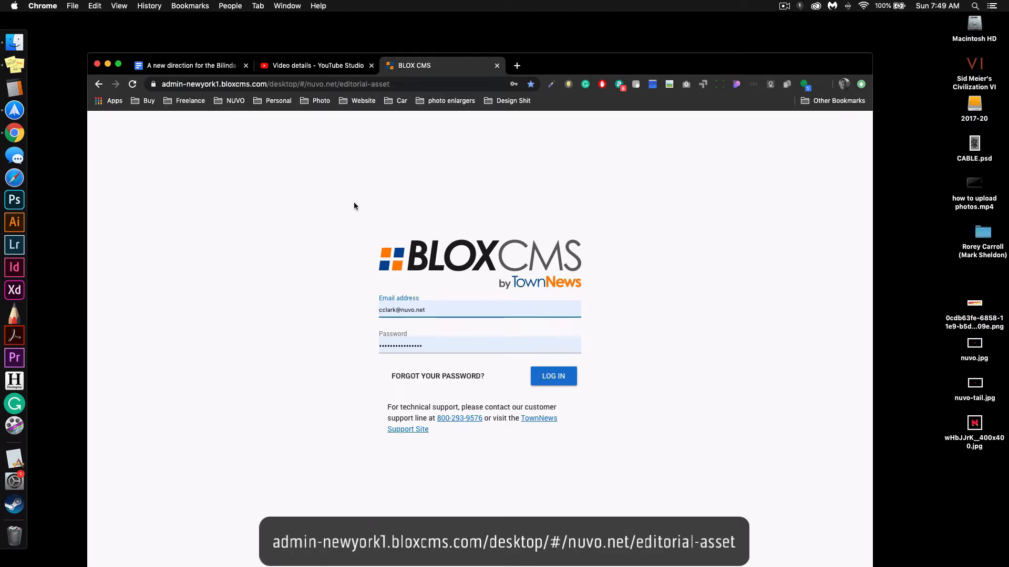
left_click(438, 309)
key("Return")
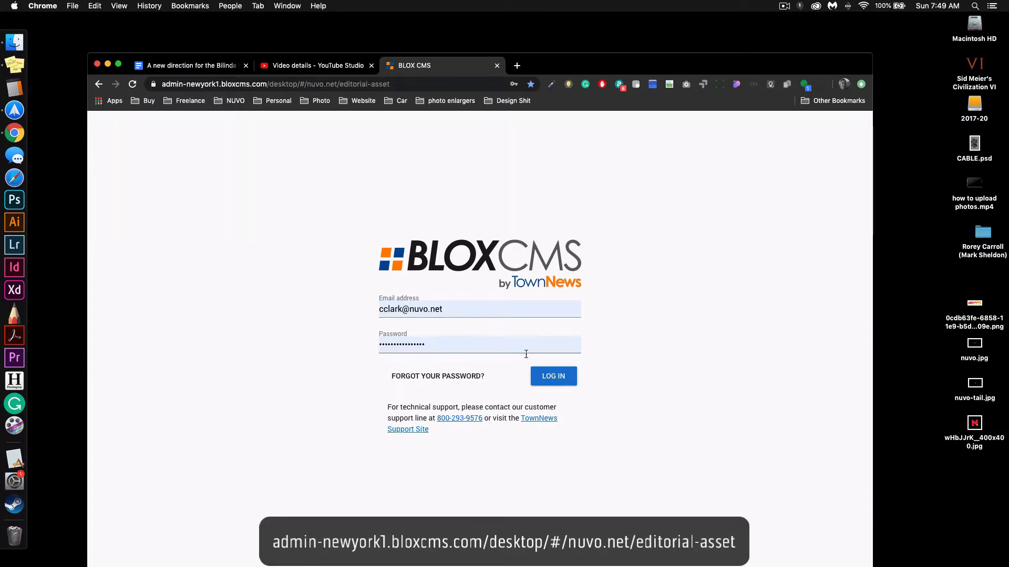
left_click(557, 371)
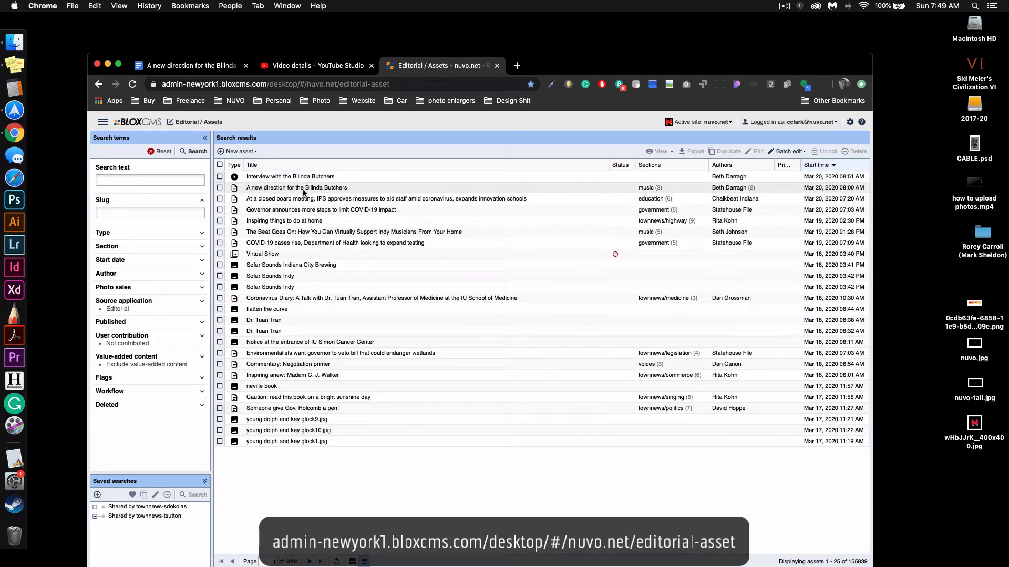
Preview recent asset types, then switch to the 'A new direction for the Bilinda Butchers' Google Doc.
mouse_move(237, 192)
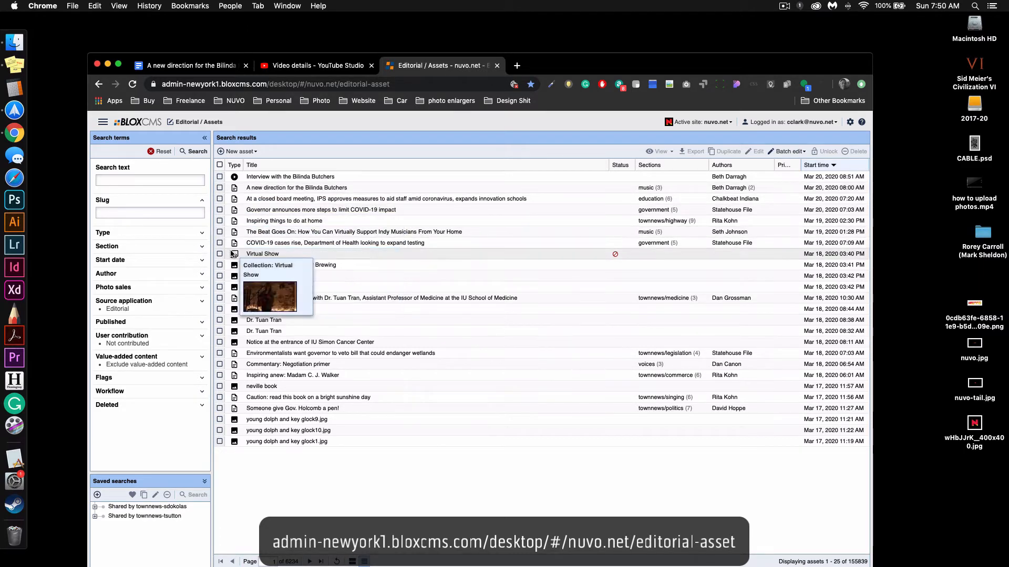
mouse_move(235, 241)
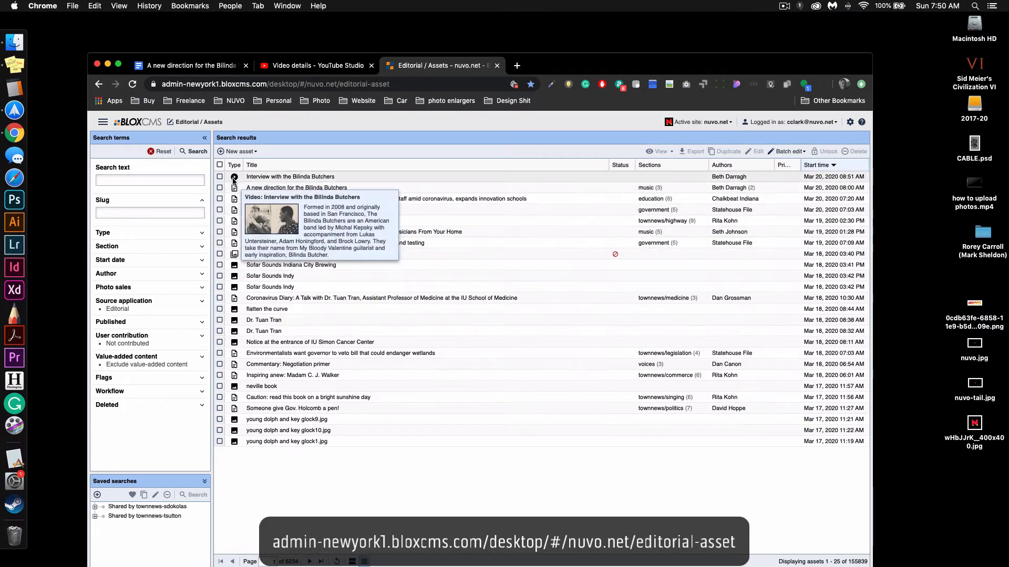
mouse_move(235, 270)
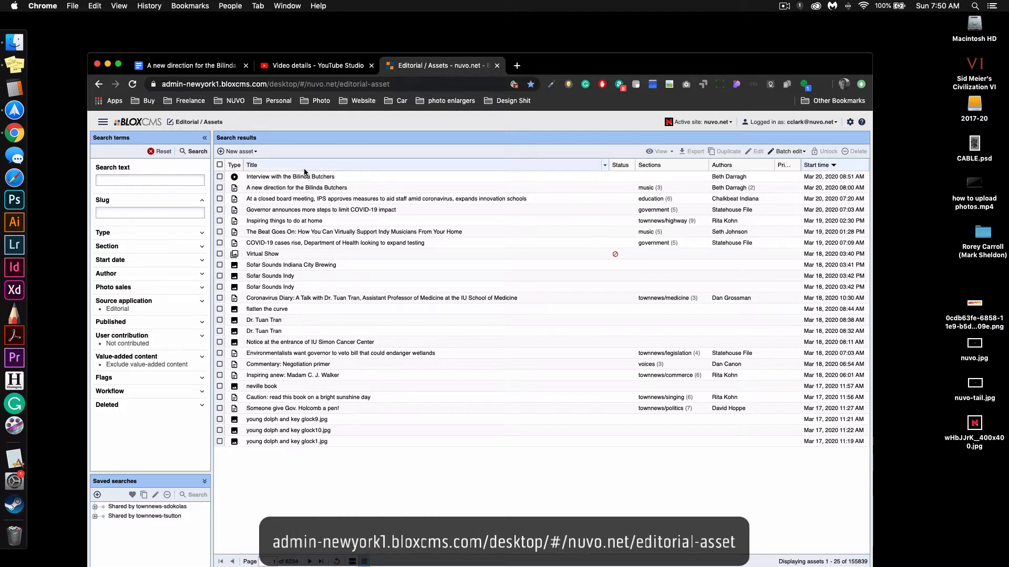
left_click(197, 67)
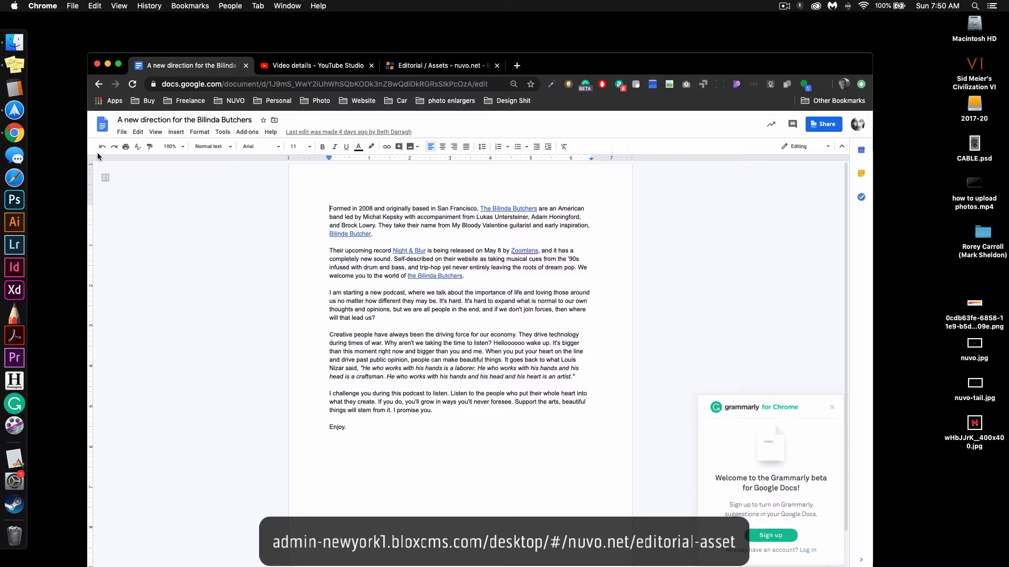
Return to the BLOX CMS Editorial / Assets list and show the new-asset types.
left_click(442, 66)
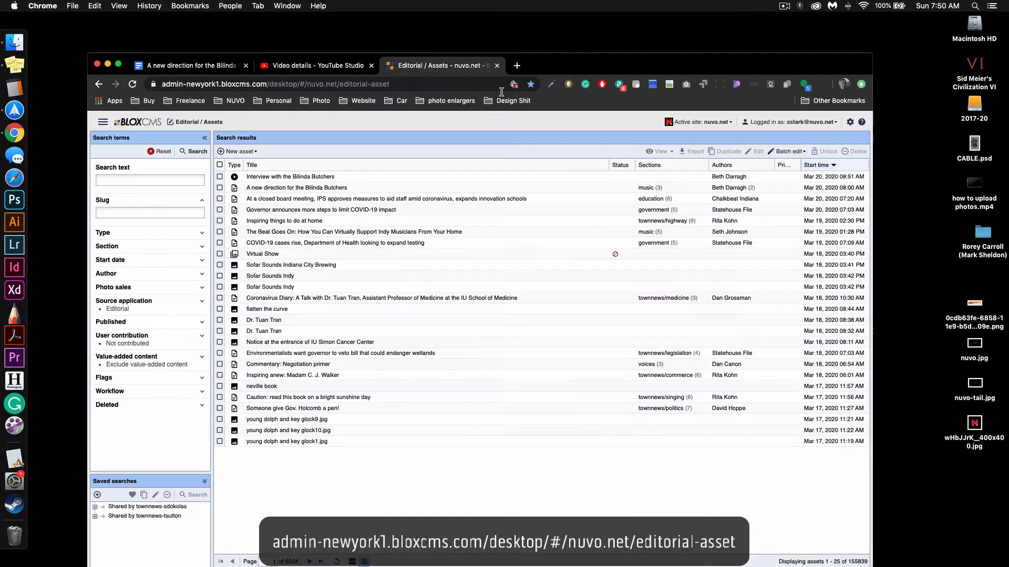
left_click(234, 151)
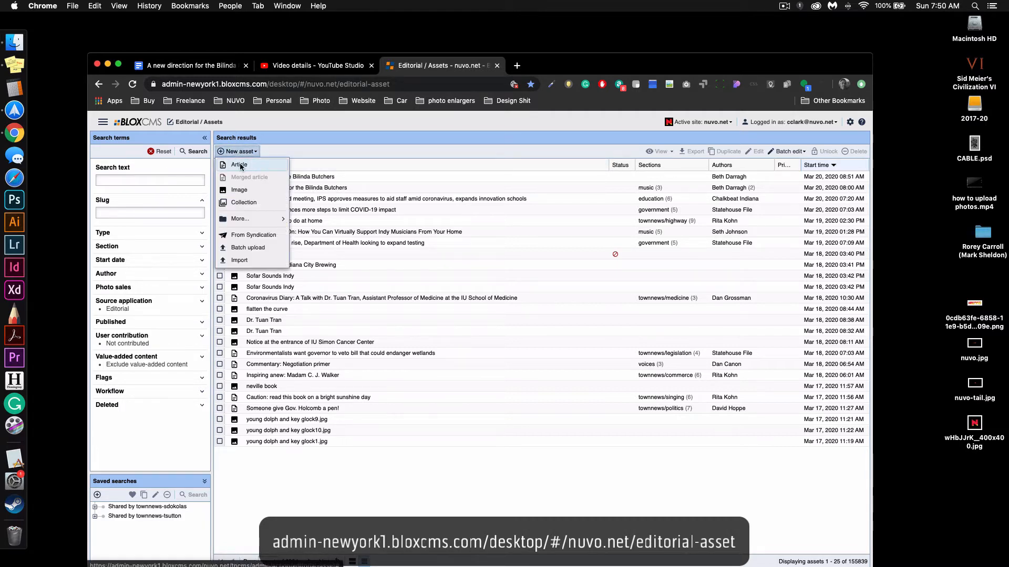
Create a new article titled 'Charlie test article' with the logged-in user added as author.
left_click(239, 166)
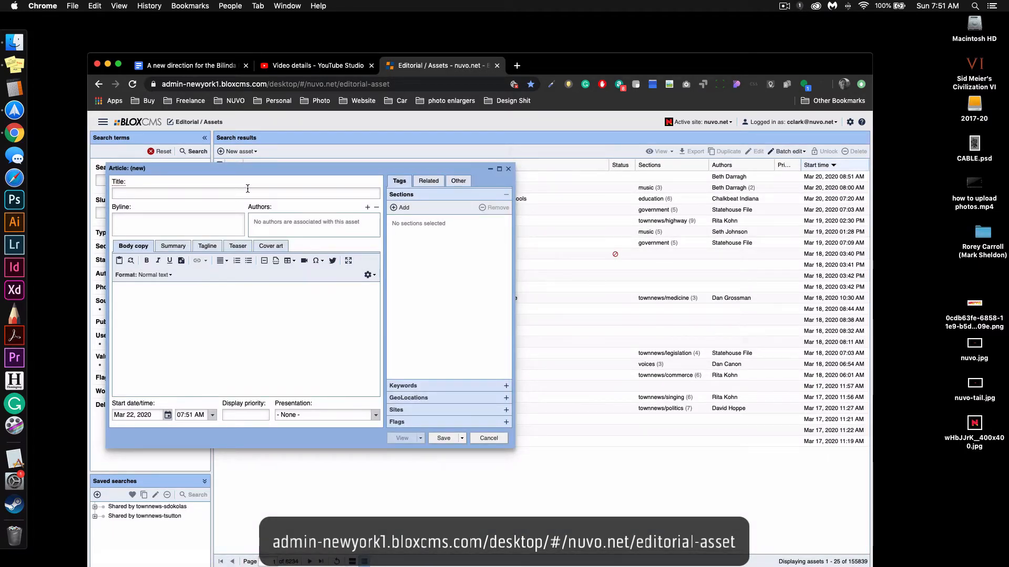
type("J")
type("harlie test a")
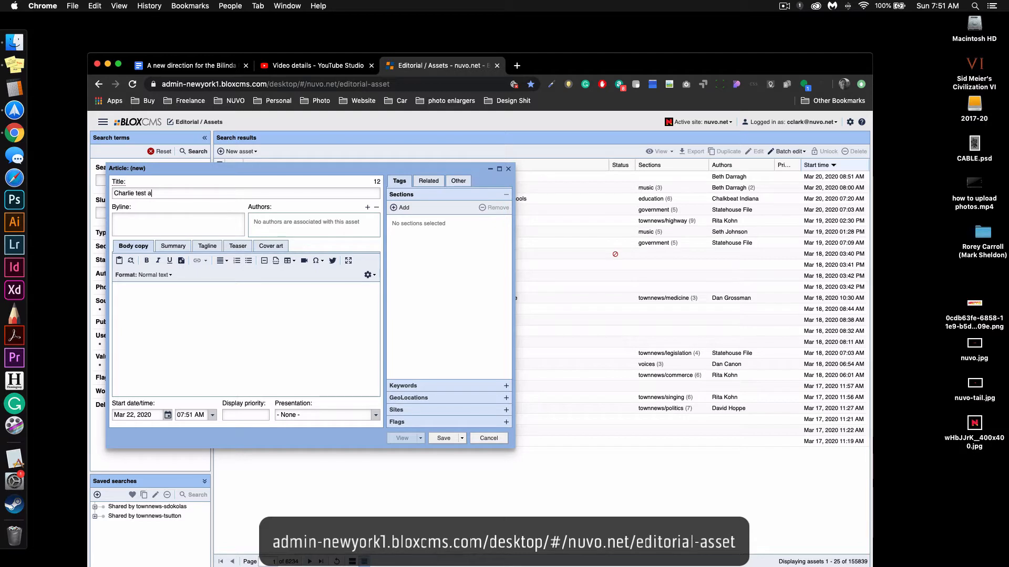
type("rticle")
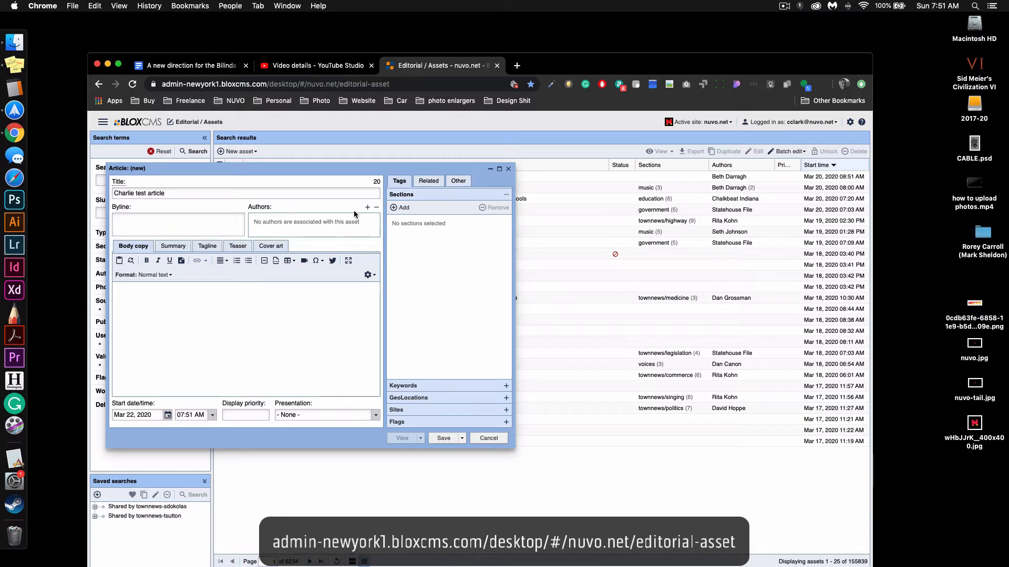
left_click(367, 207)
left_click(408, 278)
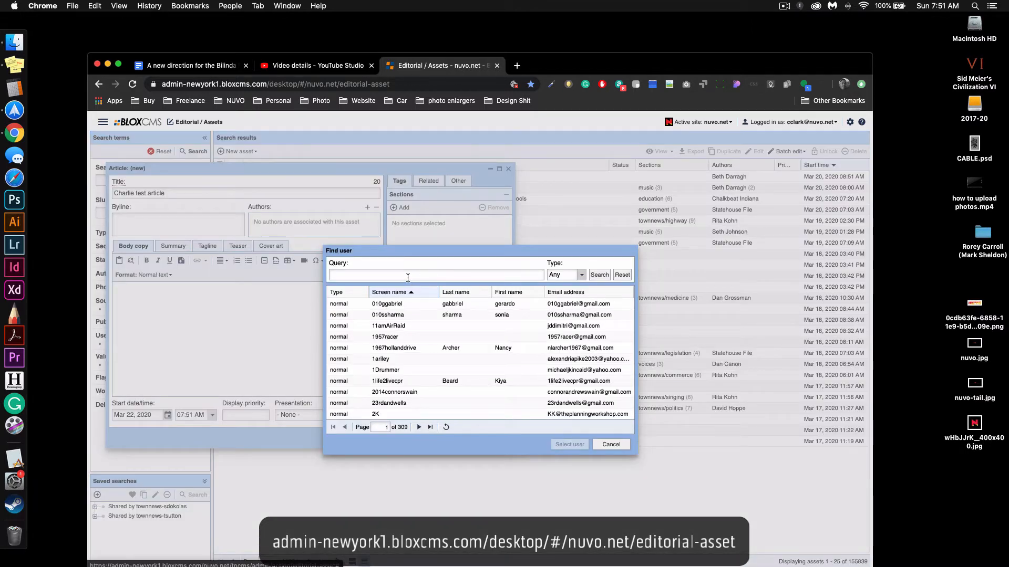
type("charlie")
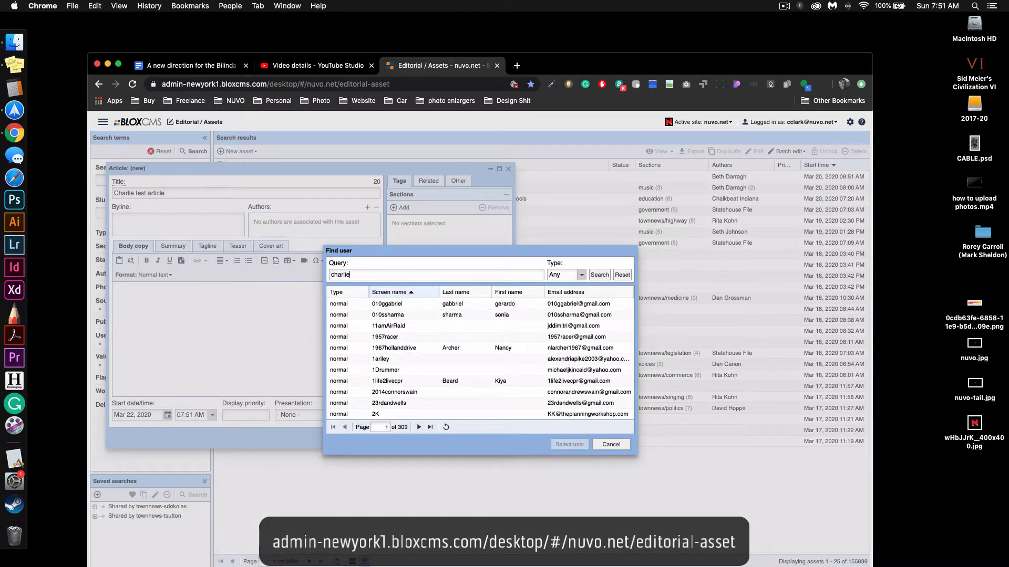
type(" clark")
left_click(595, 281)
left_click(592, 304)
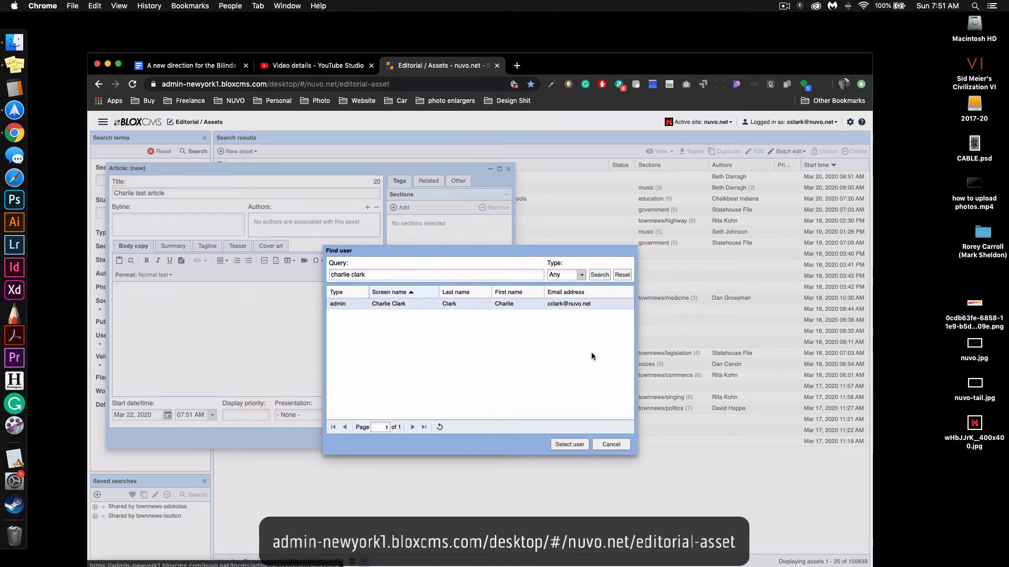
left_click(580, 443)
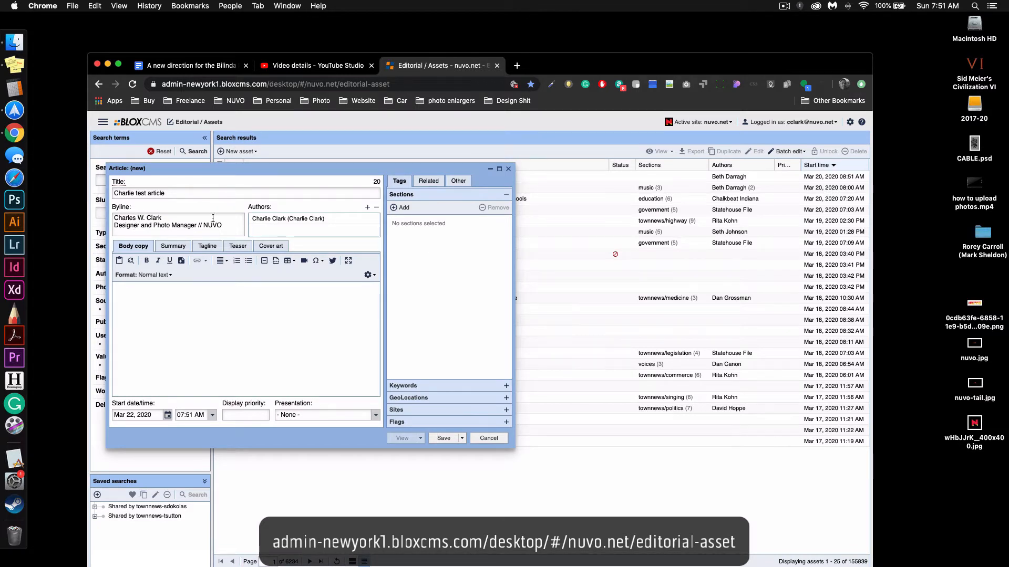
Delete the auto-filled two-line byline and make the article editor window taller.
left_click_drag(225, 224, 116, 223)
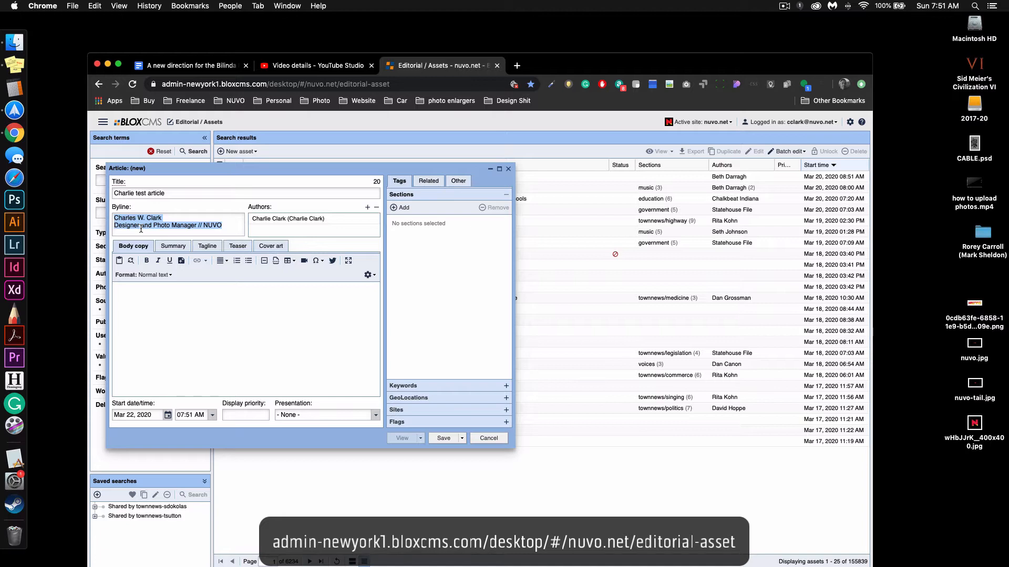
key("BackSpace")
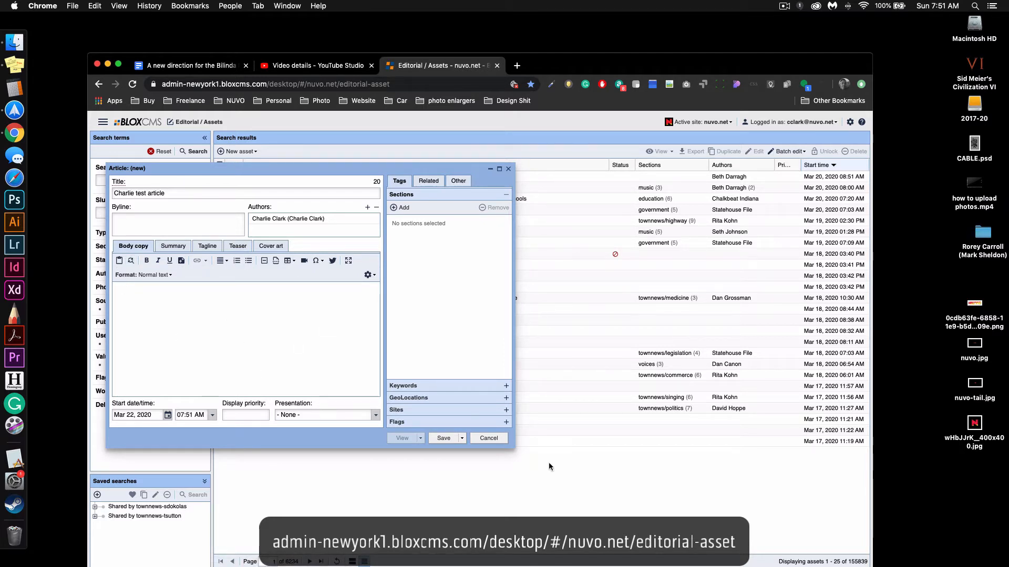
left_click_drag(511, 448, 512, 499)
left_click_drag(513, 371, 403, 253)
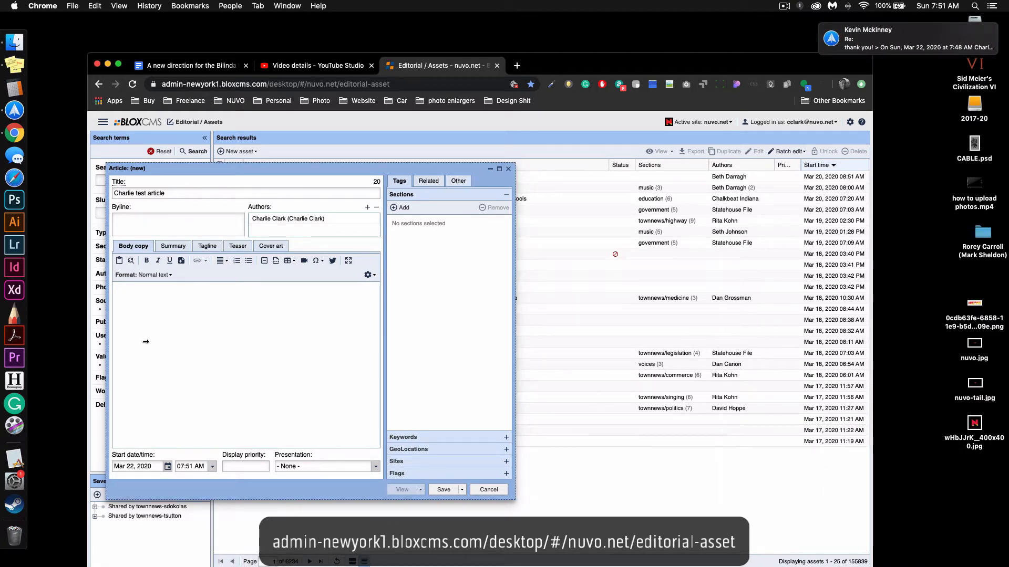
Copy the whole Google Docs draft, close it, and paste it into the article's body copy.
left_click(189, 65)
scroll(279, 182, "down", 1)
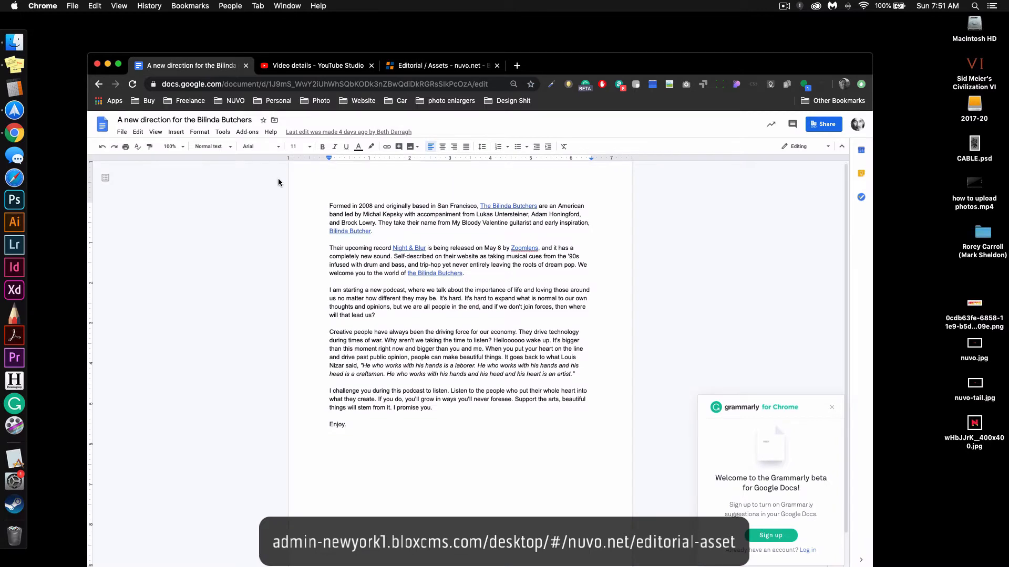
left_click_drag(330, 203, 321, 179)
left_click(371, 438)
key("super+w")
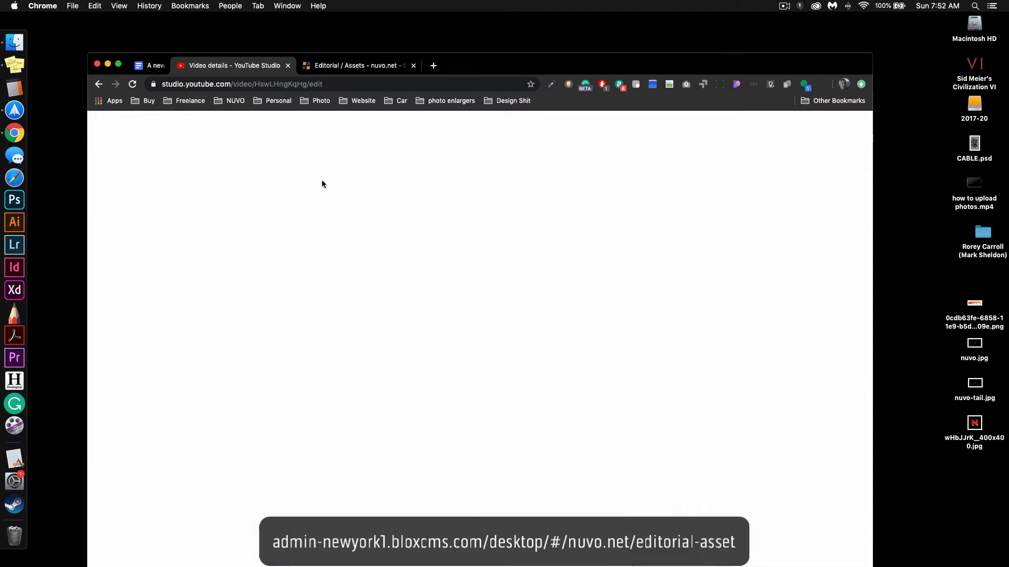
left_click(286, 71)
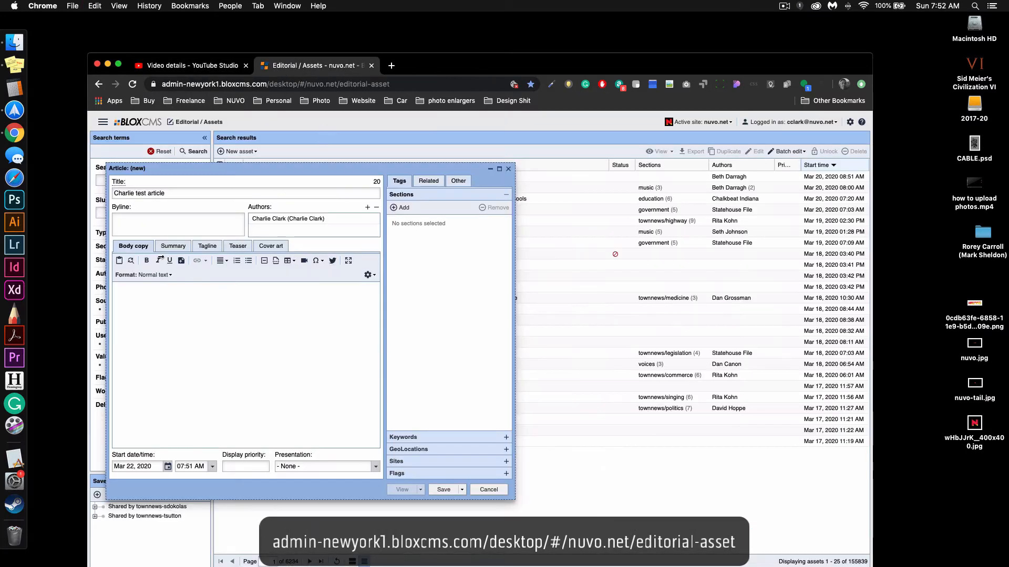
left_click(155, 295)
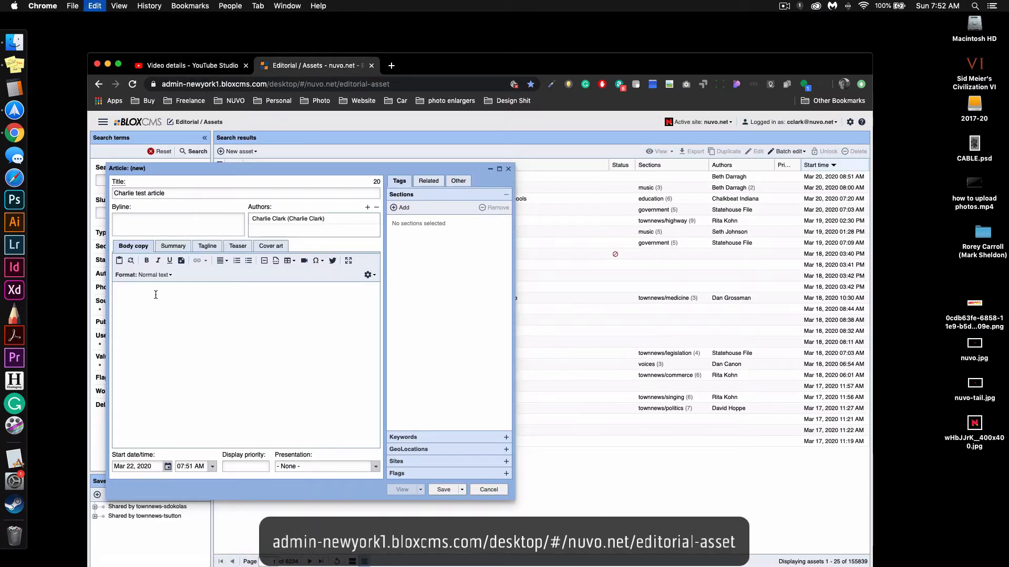
key("super+v")
Remove the blank paragraphs between the pasted body paragraphs, up to before 'Enjoy.'.
scroll(160, 296, "up", 10)
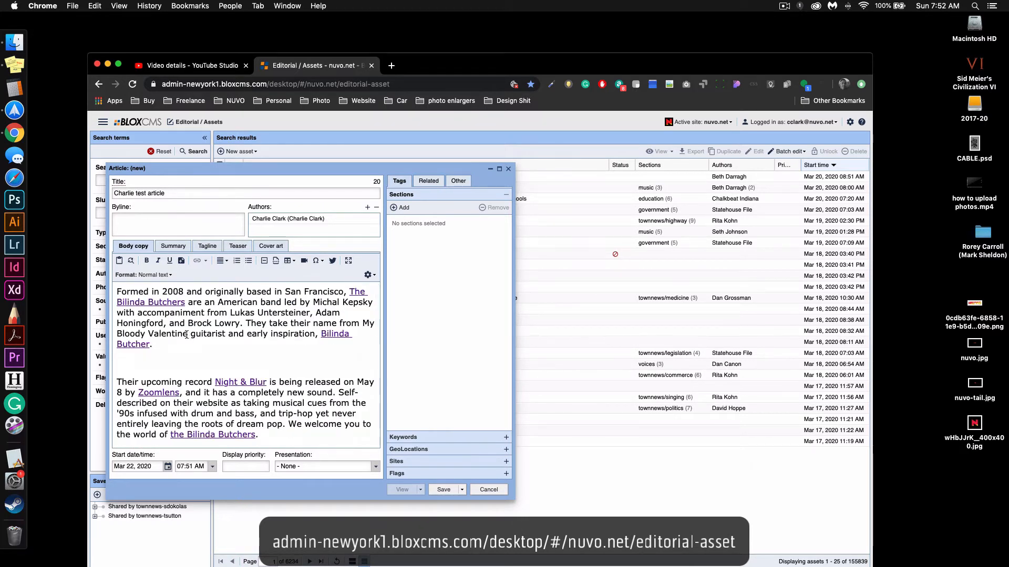
left_click(151, 361)
key("BackSpace")
scroll(214, 354, "down", 3)
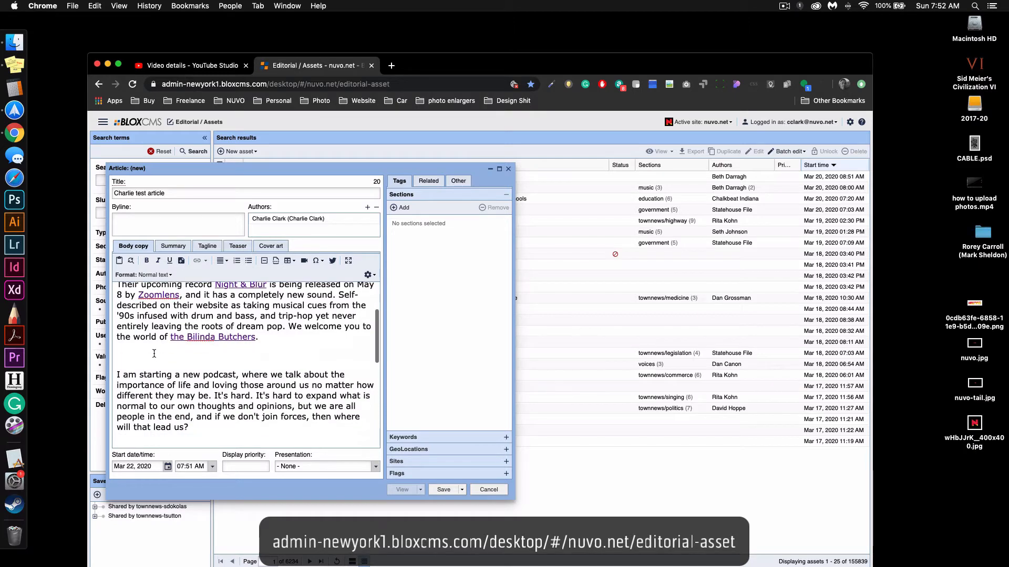
left_click(153, 354)
key("BackSpace")
scroll(154, 353, "down", 4)
key("BackSpace")
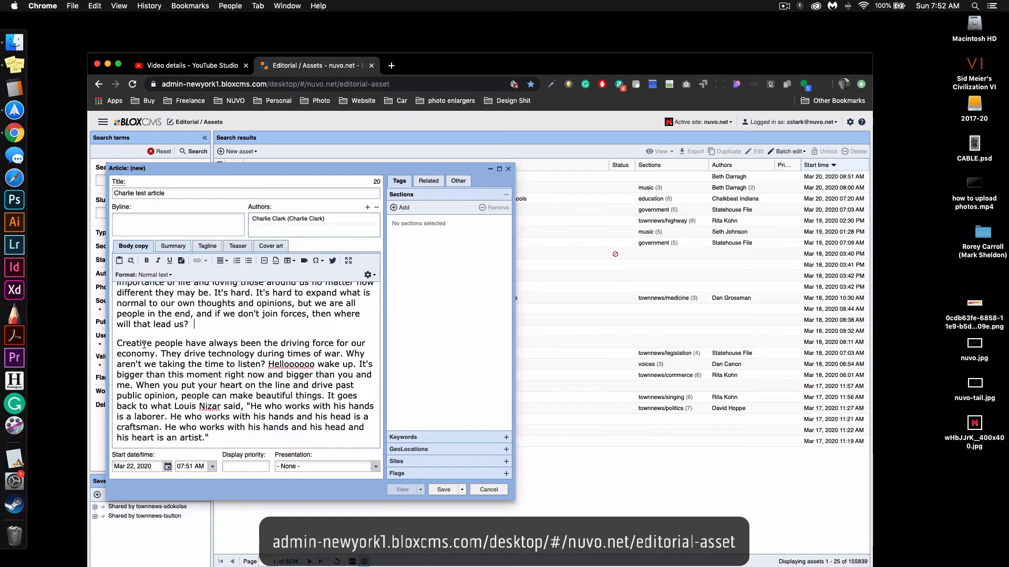
scroll(141, 347, "down", 3)
left_click(135, 386)
key("BackSpace")
scroll(136, 385, "down", 2)
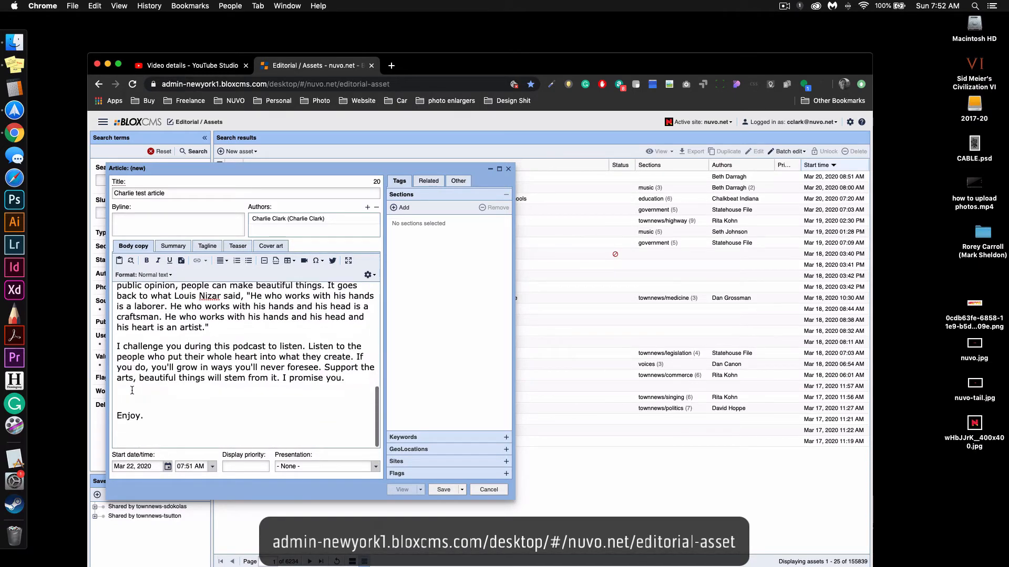
left_click(131, 391)
key("BackSpace")
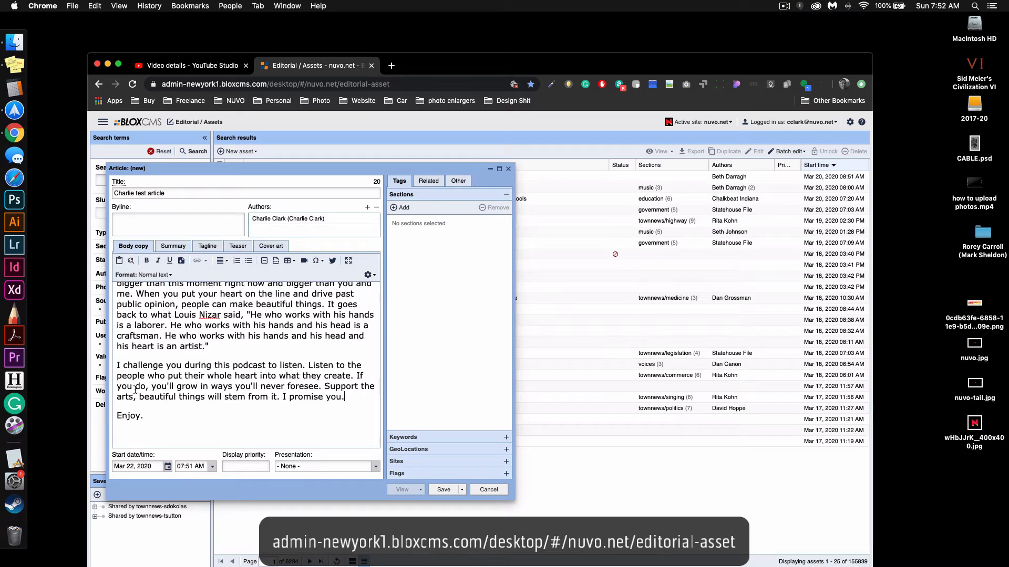
scroll(135, 390, "up", 10)
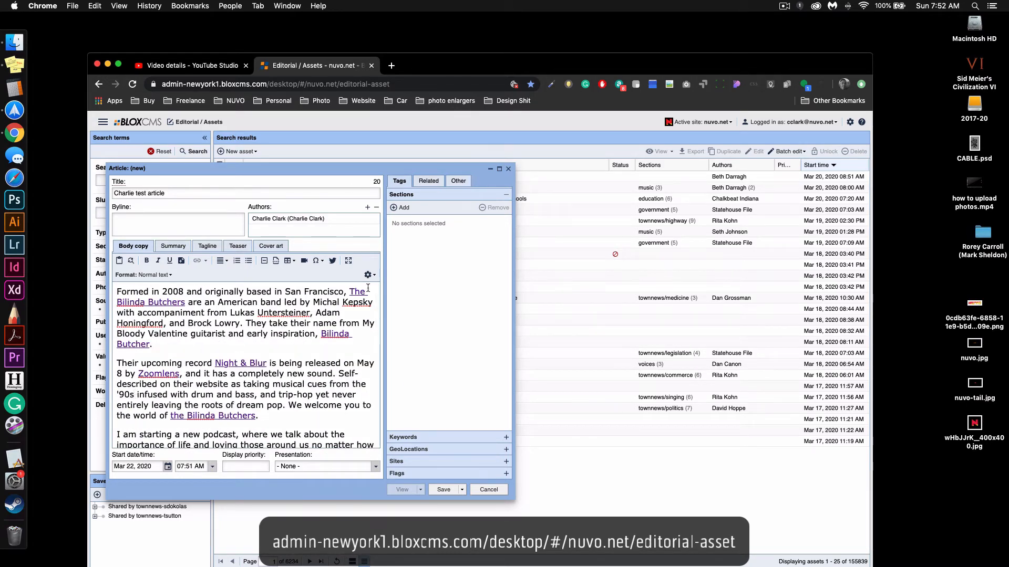
left_click(173, 246)
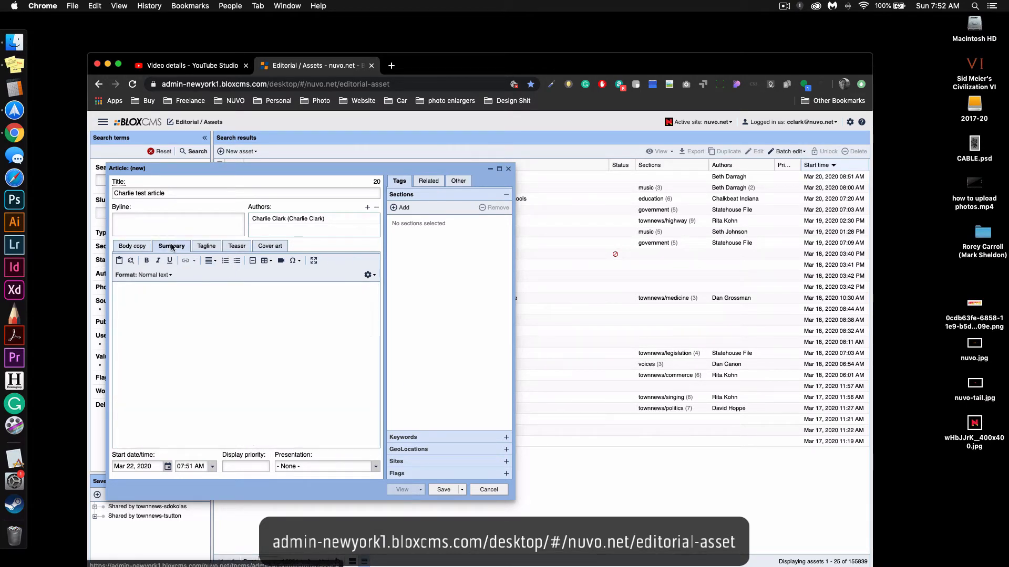
Paste the body's opening sentence into the Summary ending with '...', then select the tagline text.
left_click(133, 246)
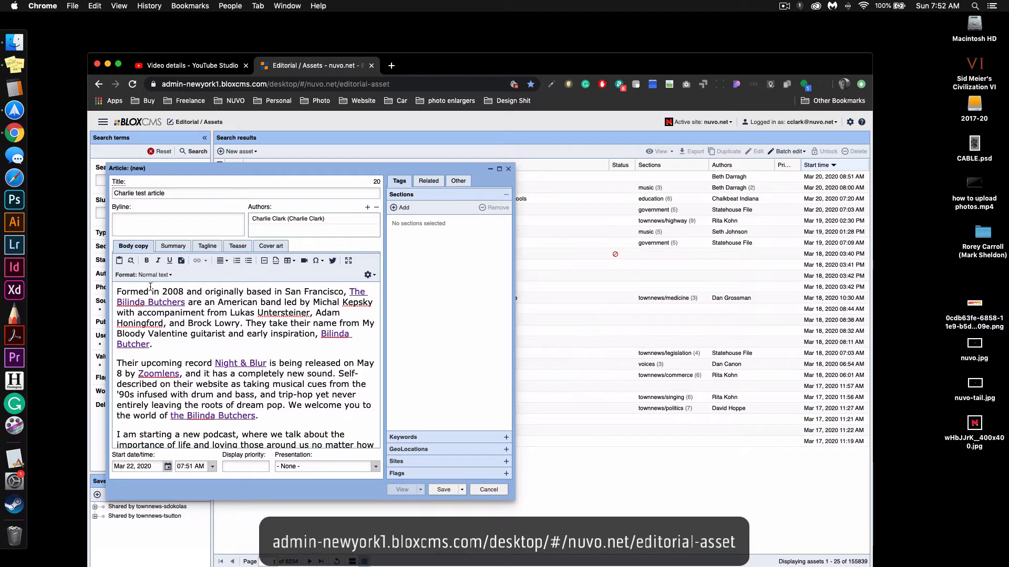
left_click(174, 246)
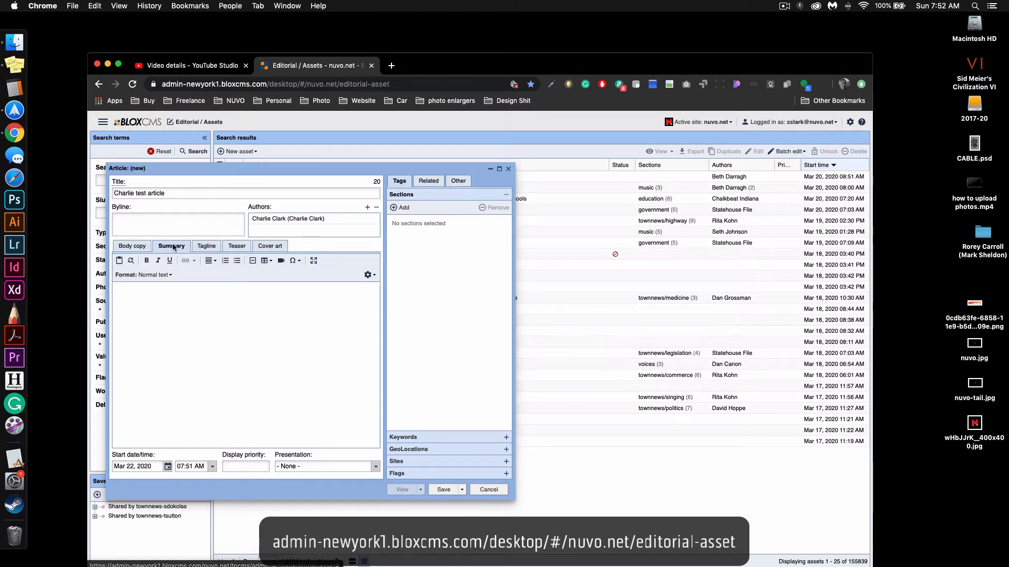
left_click(189, 321)
left_click(132, 246)
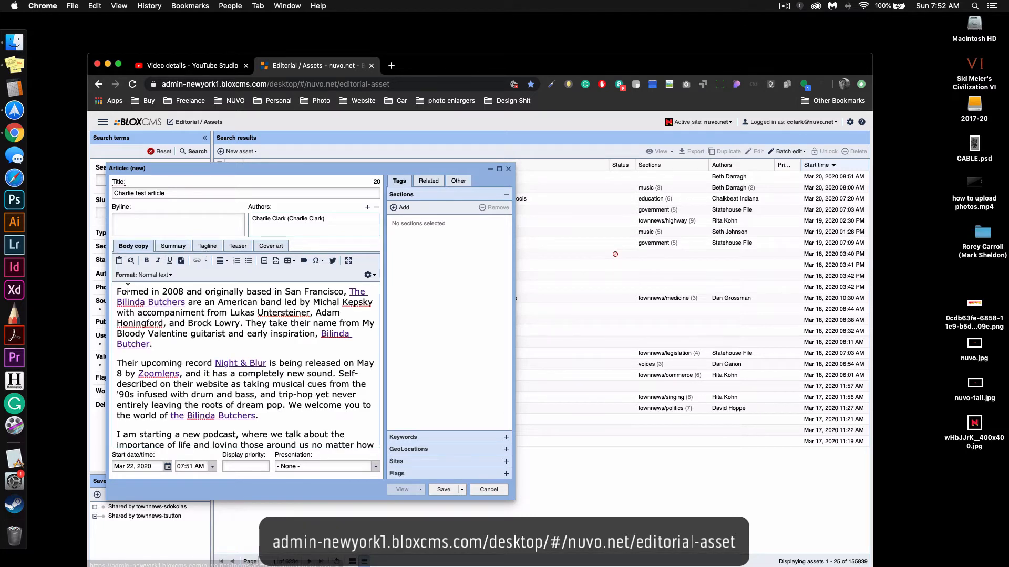
left_click_drag(117, 289, 372, 301)
key("super+c")
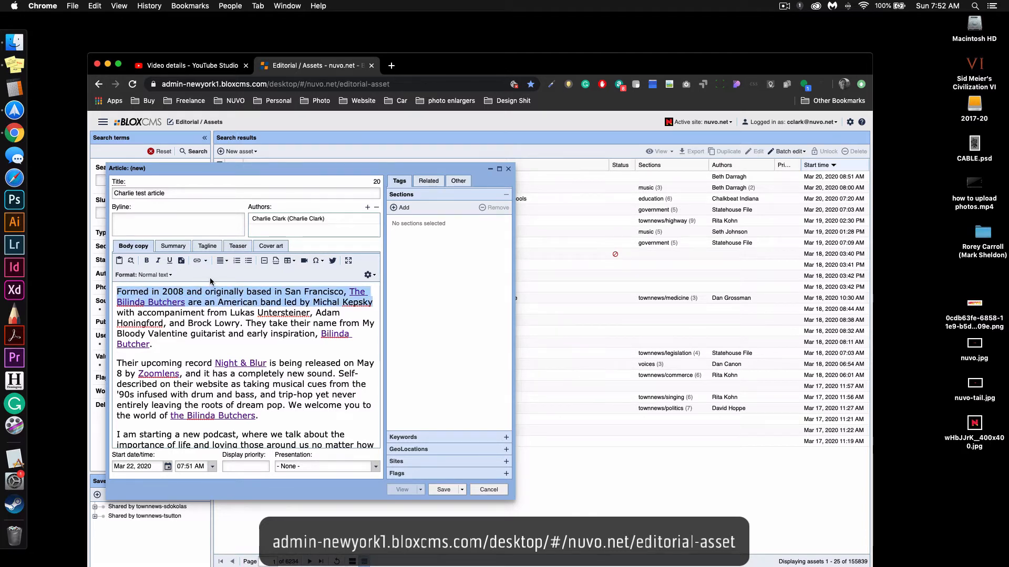
left_click(172, 246)
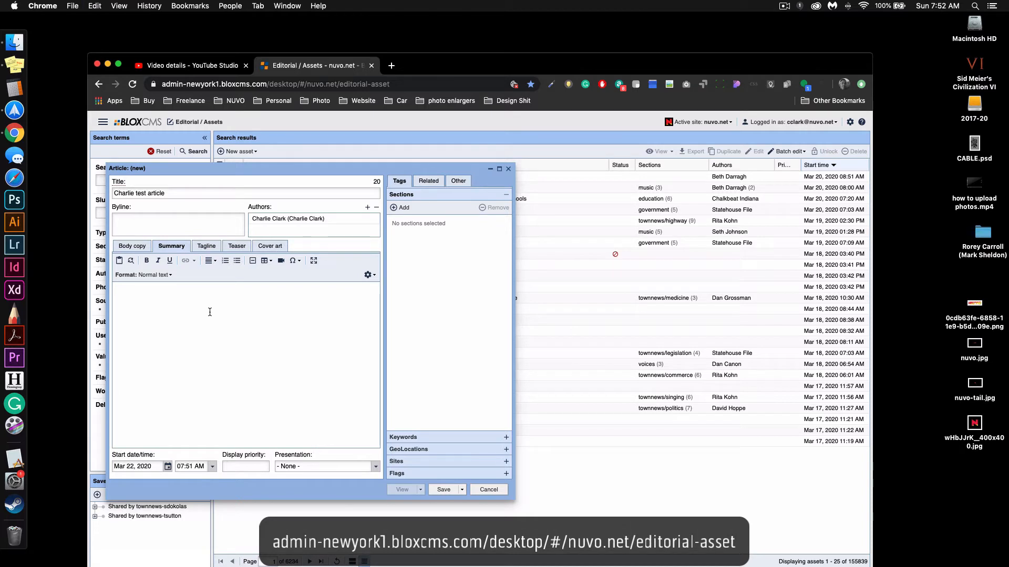
key("super+v")
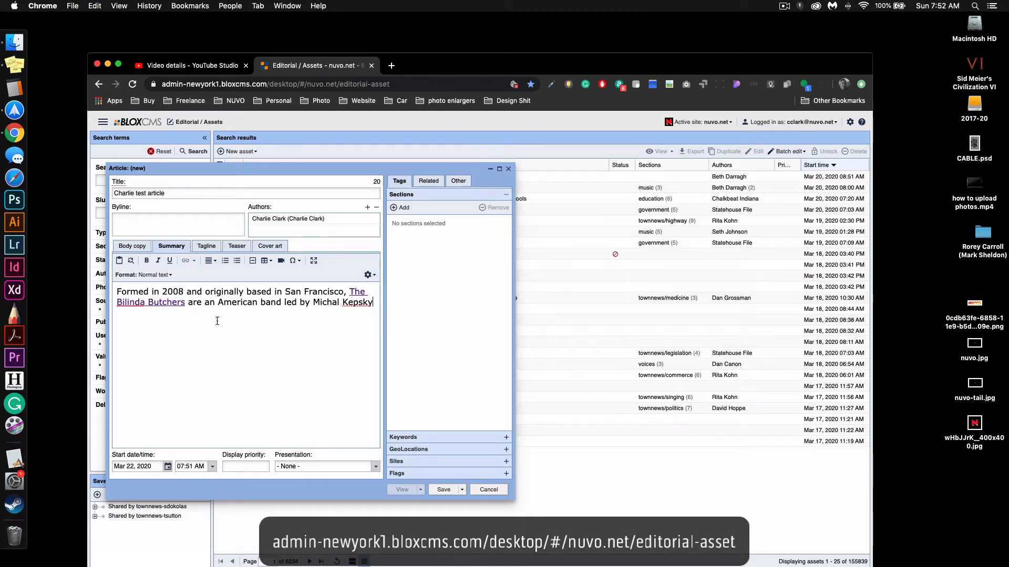
type("...")
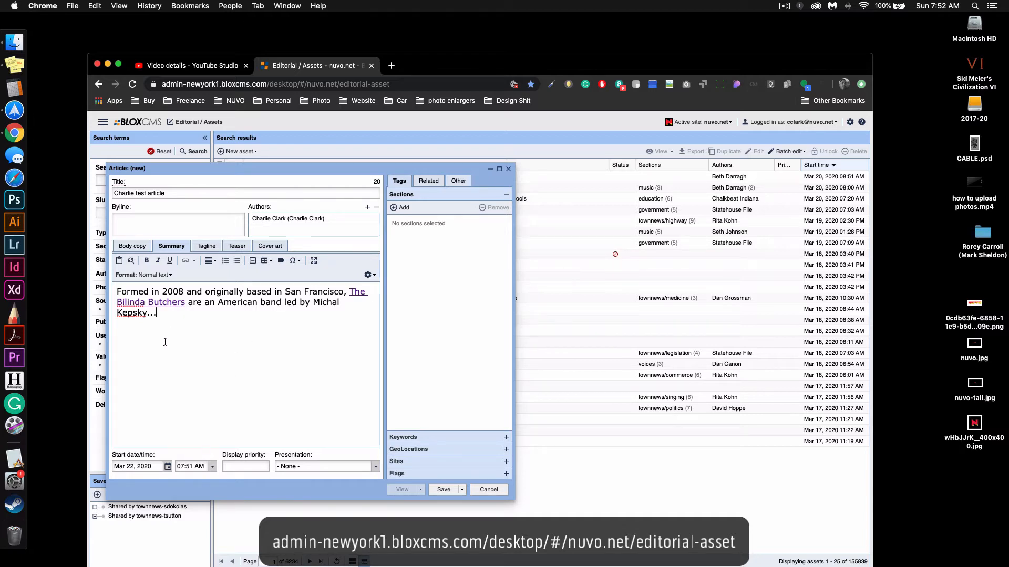
left_click(216, 250)
left_click_drag(280, 302, 60, 259)
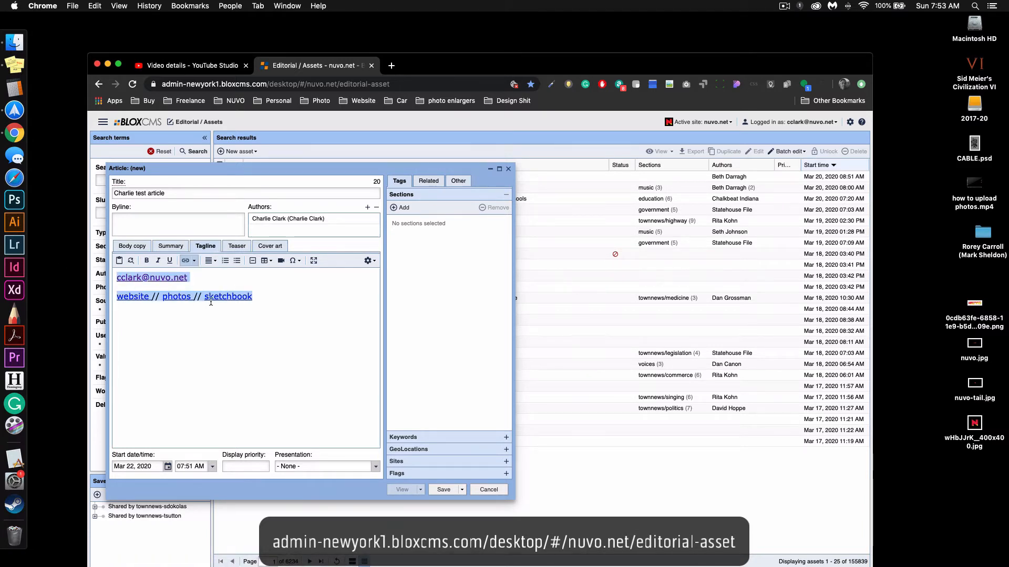
Show the article's Teaser tab and list the ways to add a teaser image.
left_click(236, 246)
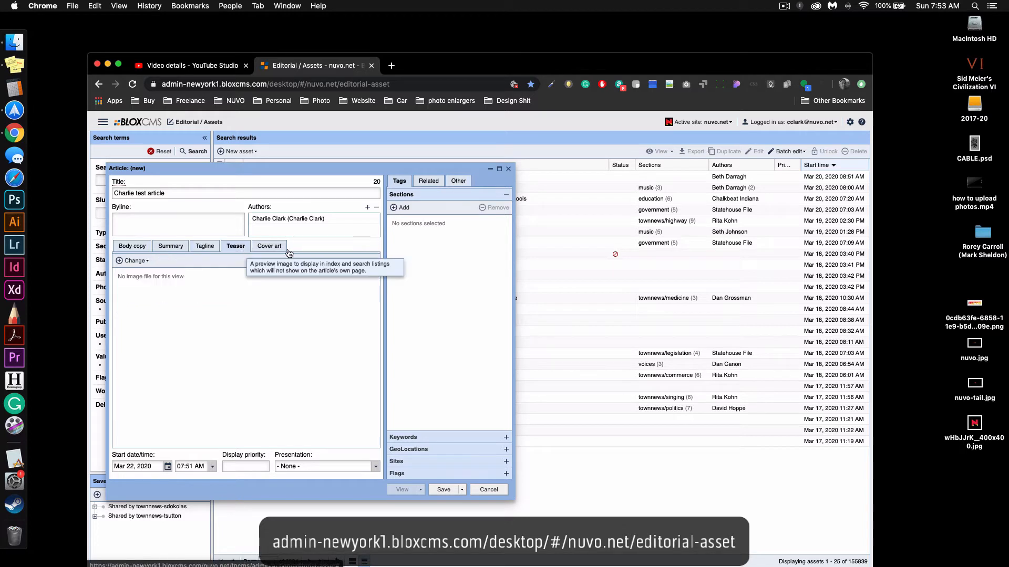
left_click(141, 261)
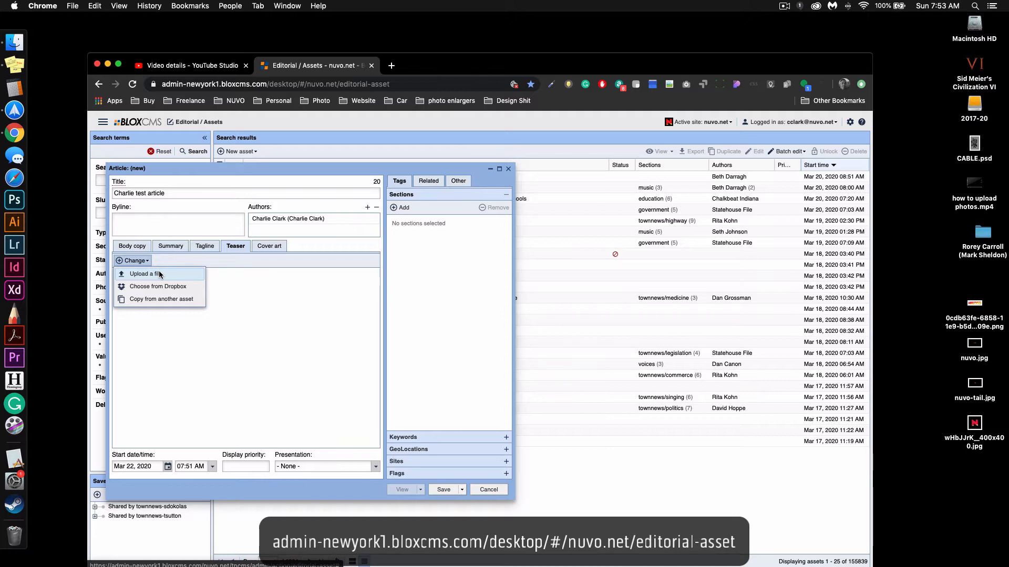
Upload charlie test3.jpg from the charlie test images folder as the teaser image.
left_click(160, 272)
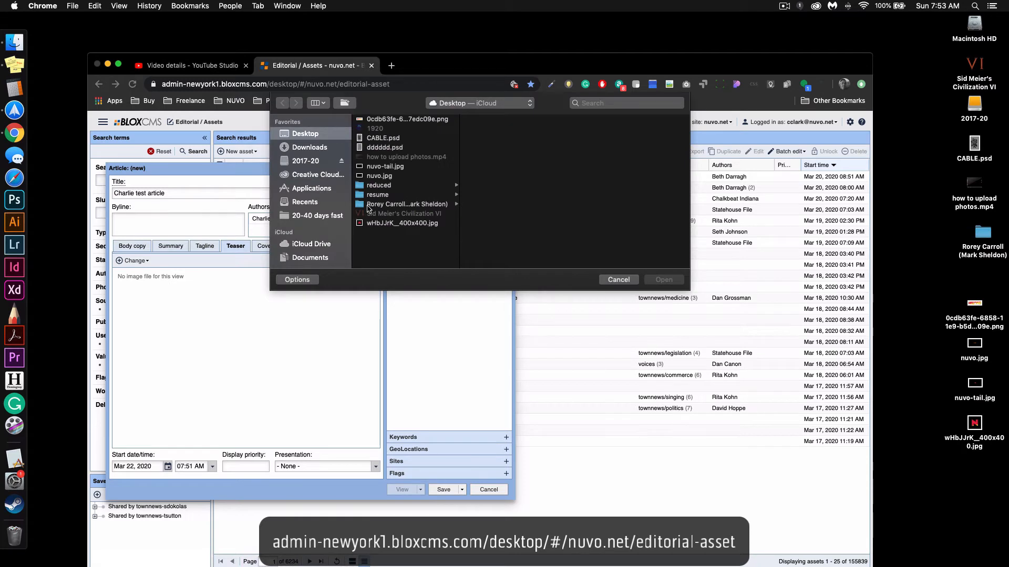
left_click(384, 205)
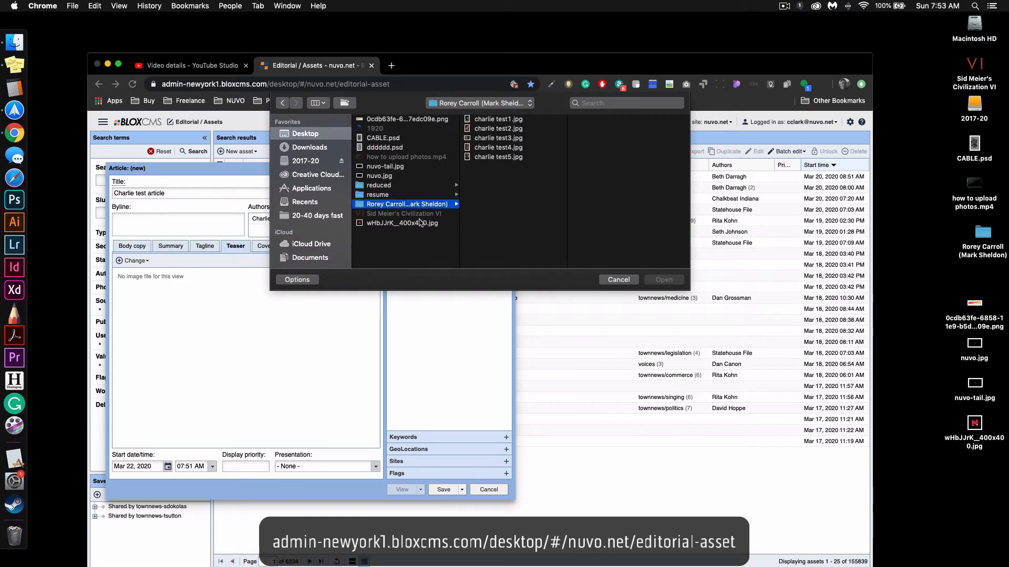
left_click(488, 138)
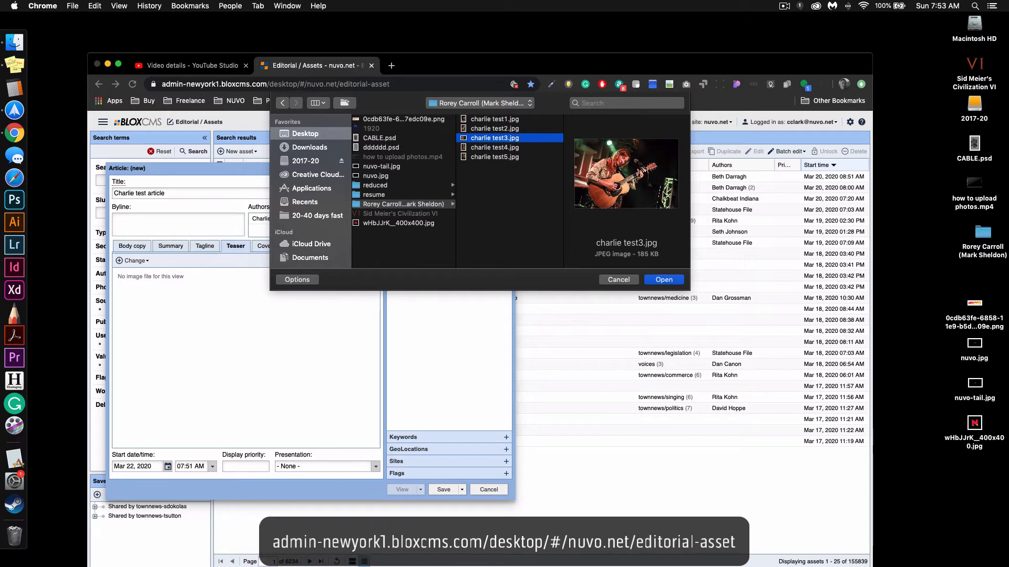
left_click(664, 279)
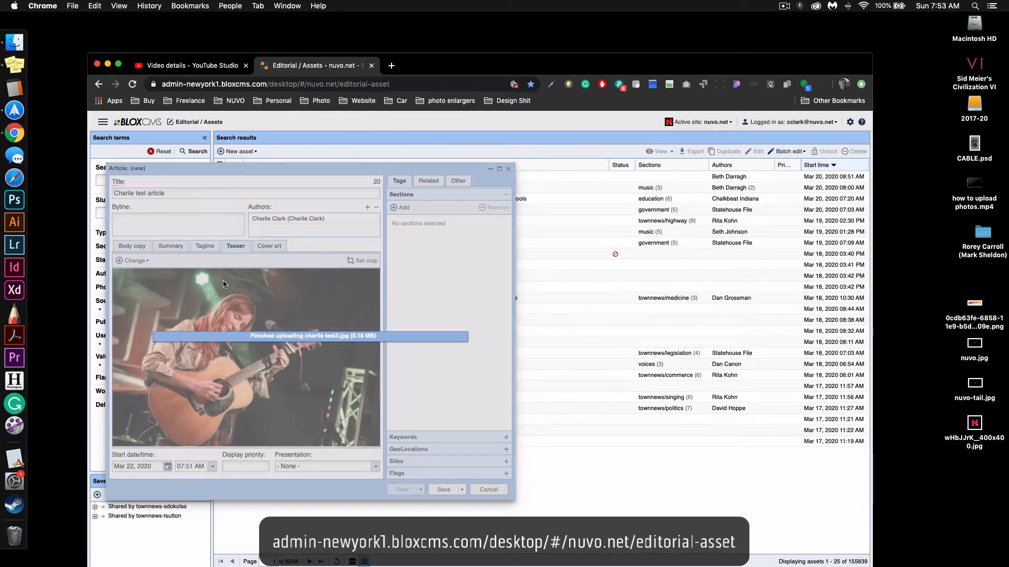
Upload charlie test3.jpg from the computer as the article's cover art.
left_click(274, 247)
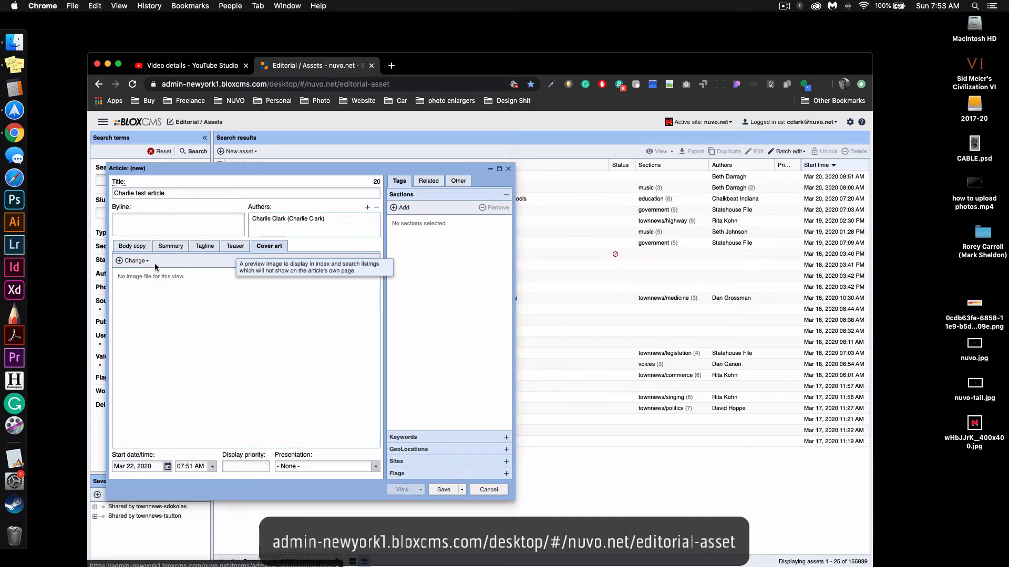
left_click(135, 261)
left_click(145, 274)
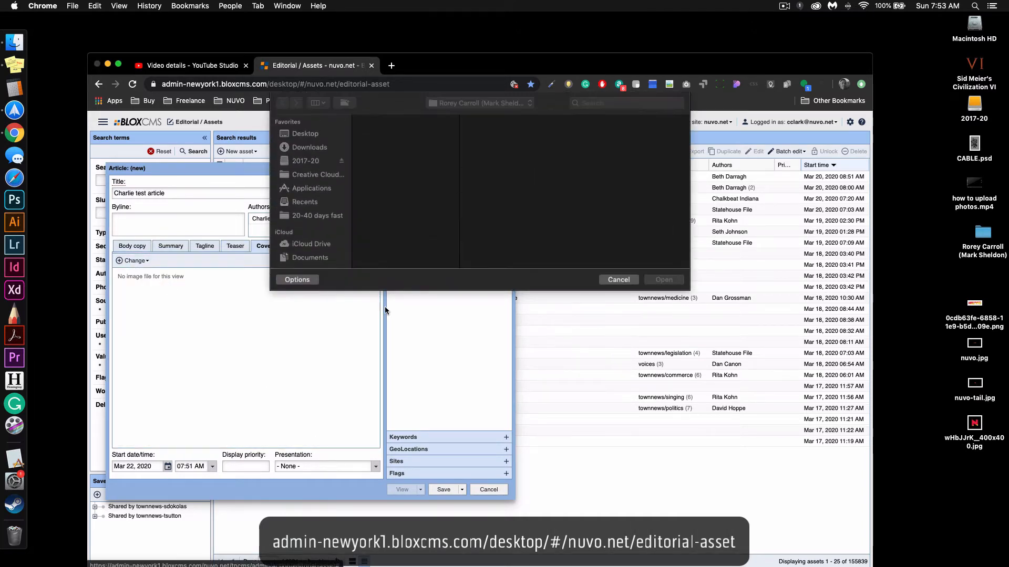
left_click(428, 138)
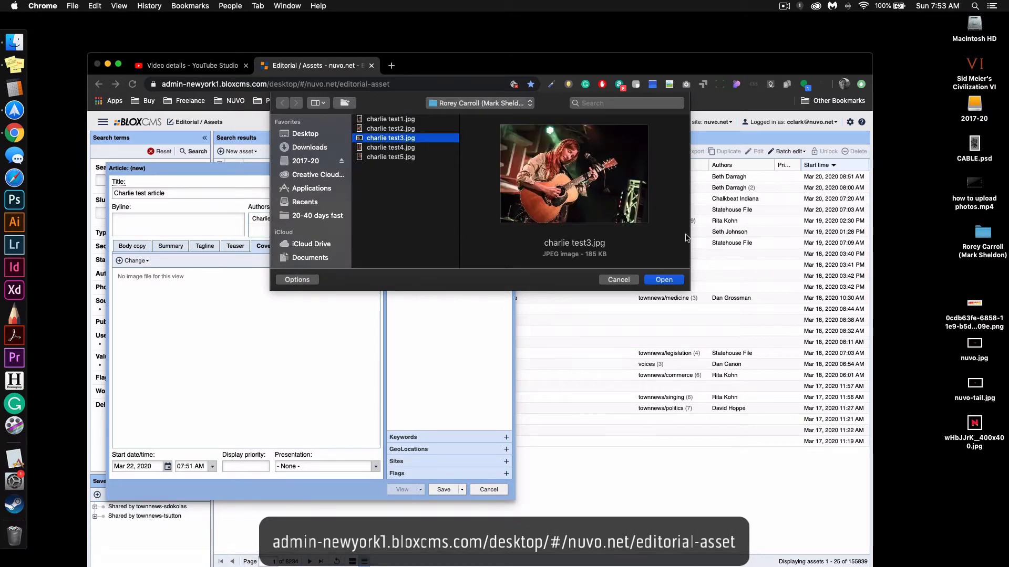
left_click(650, 278)
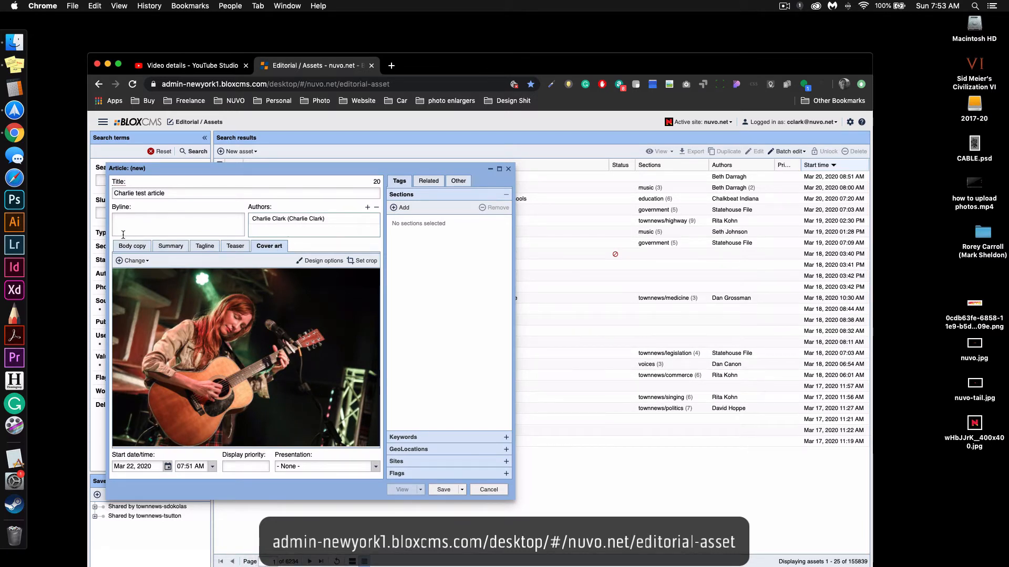
Look over the teaser image, tagline and summary tabs, then go back to the body copy.
left_click(227, 247)
left_click(204, 247)
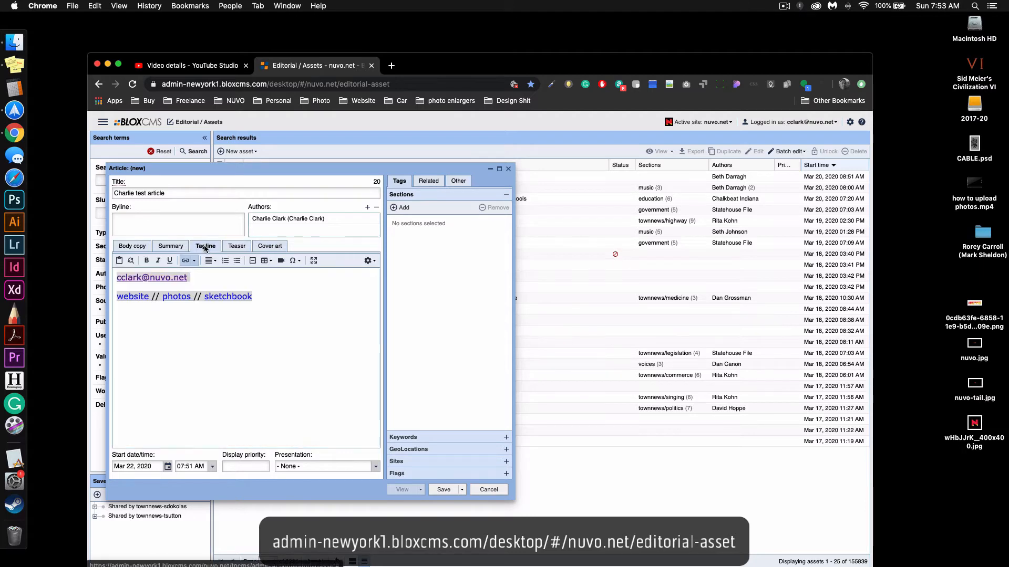
left_click(169, 247)
left_click(132, 246)
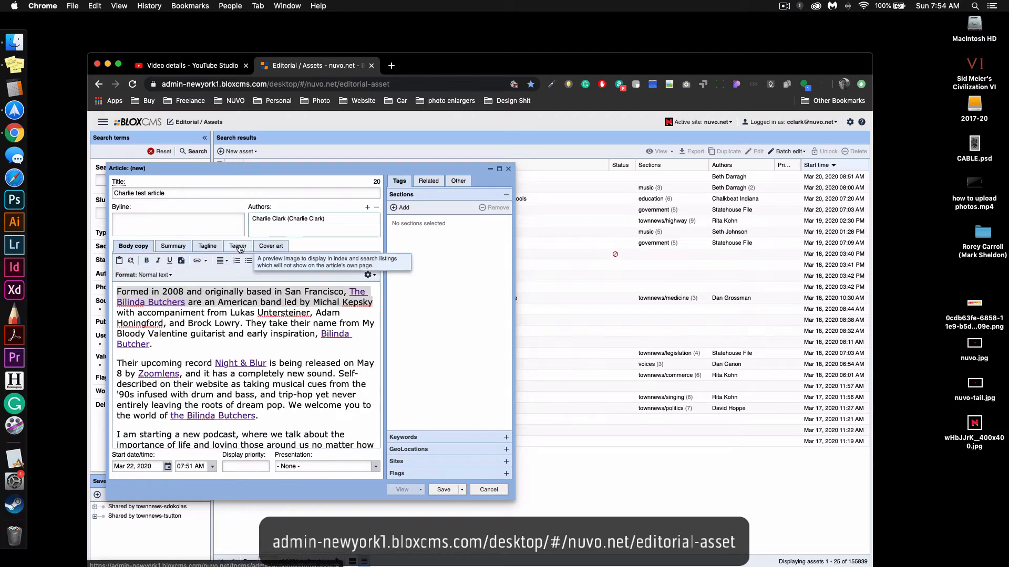
left_click(266, 250)
left_click(132, 246)
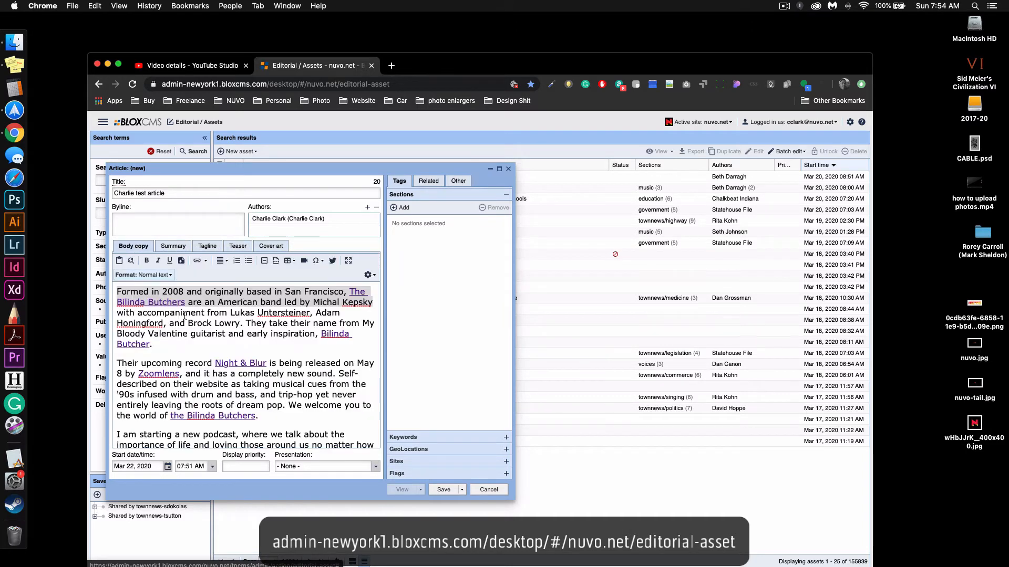
scroll(216, 364, "down", 3)
scroll(216, 365, "down", 3)
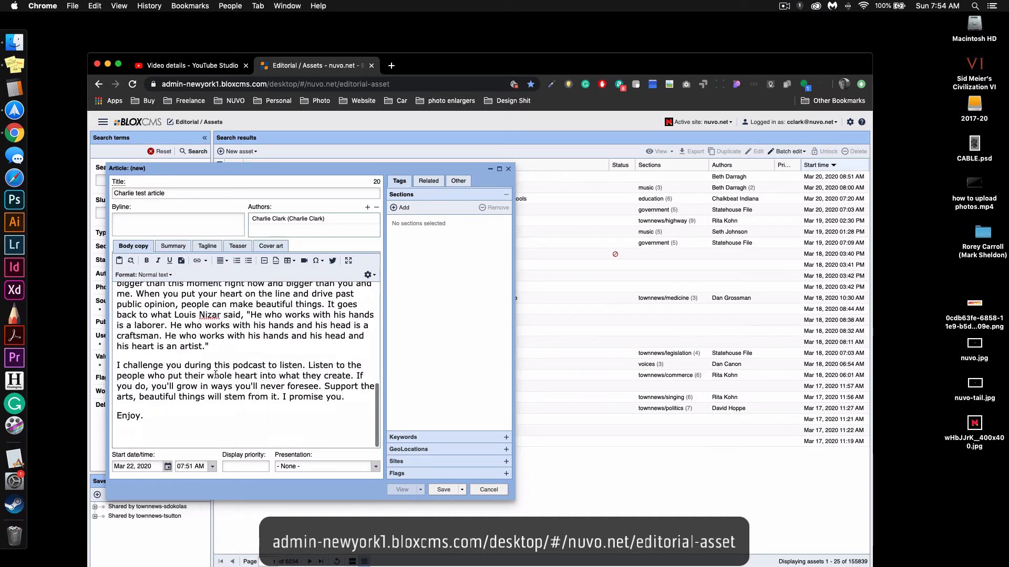
scroll(151, 363, "up", 10)
left_click(192, 275)
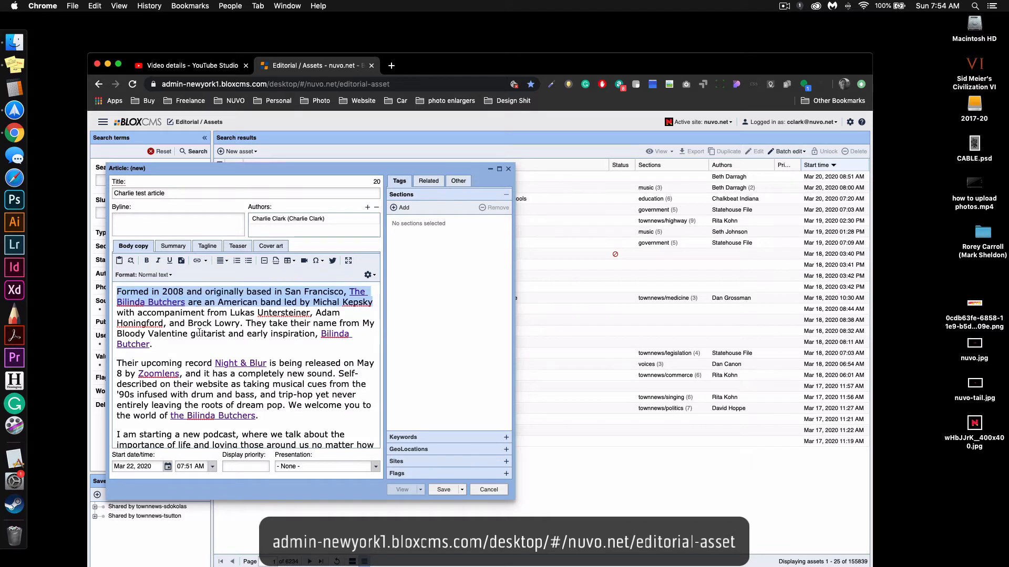
left_click(282, 384)
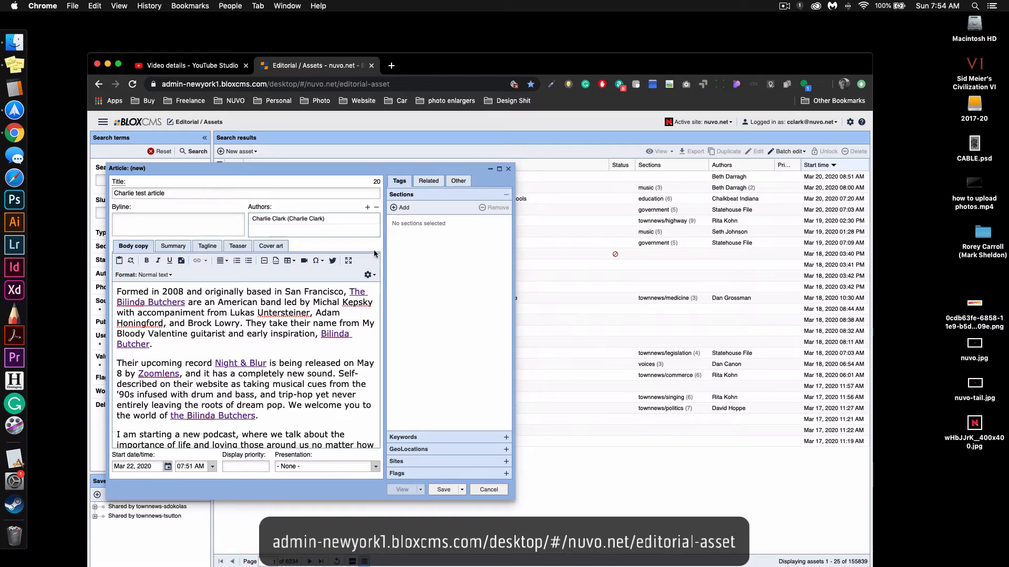
Load thebilindabutchers.com in a new browser tab, copy its address and close the tab.
key("super+t")
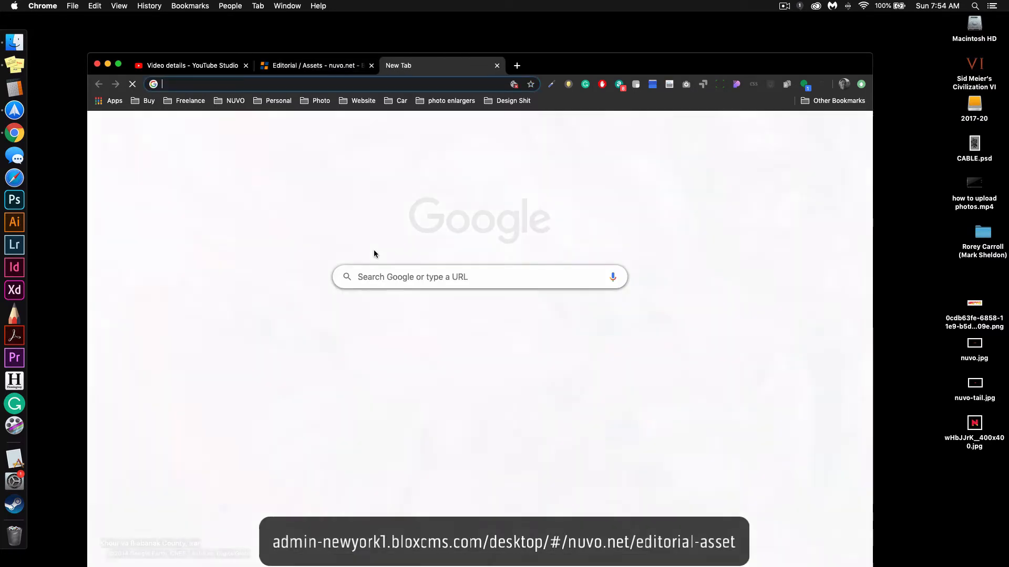
type("thebilindabutchers.com")
key("Return")
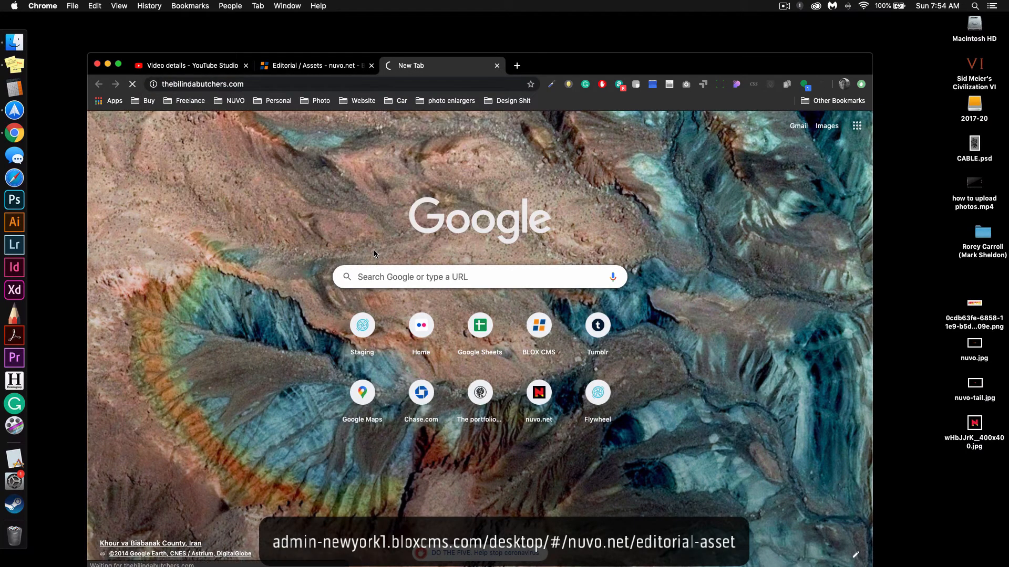
left_click(254, 88)
key("super+c")
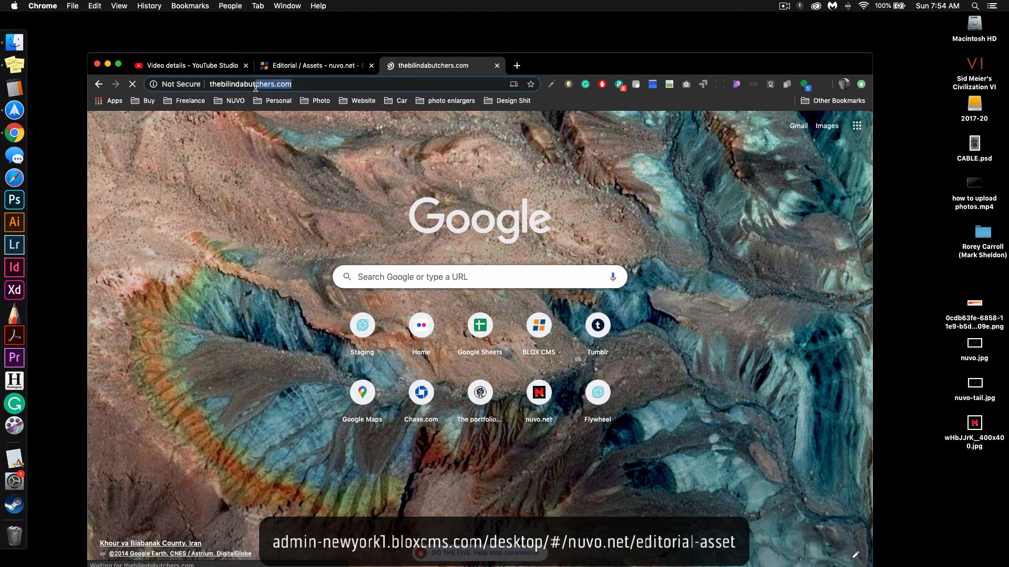
key("super+w")
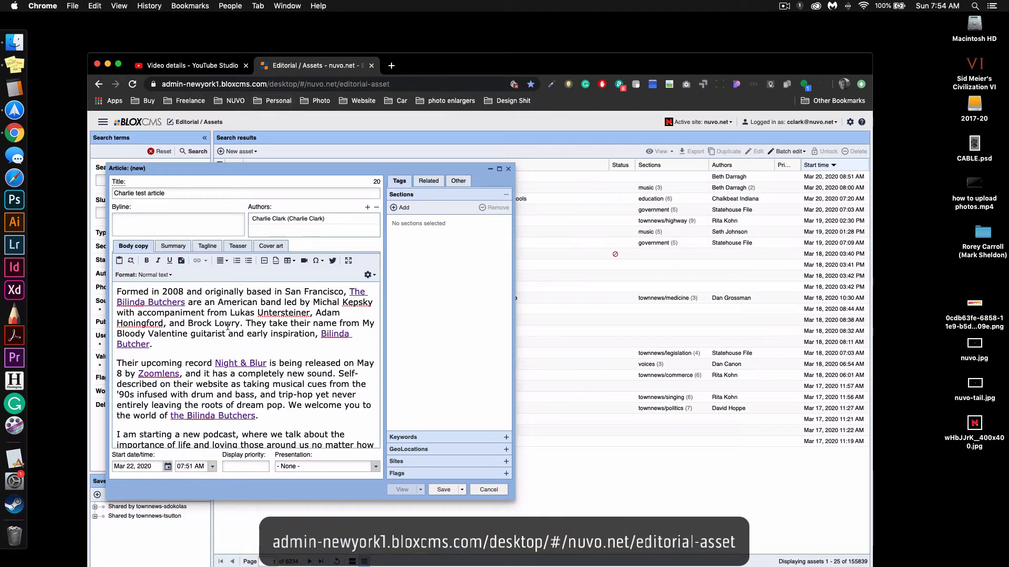
Link the band member's name in the first paragraph to the copied band website URL.
left_click_drag(241, 322, 190, 322)
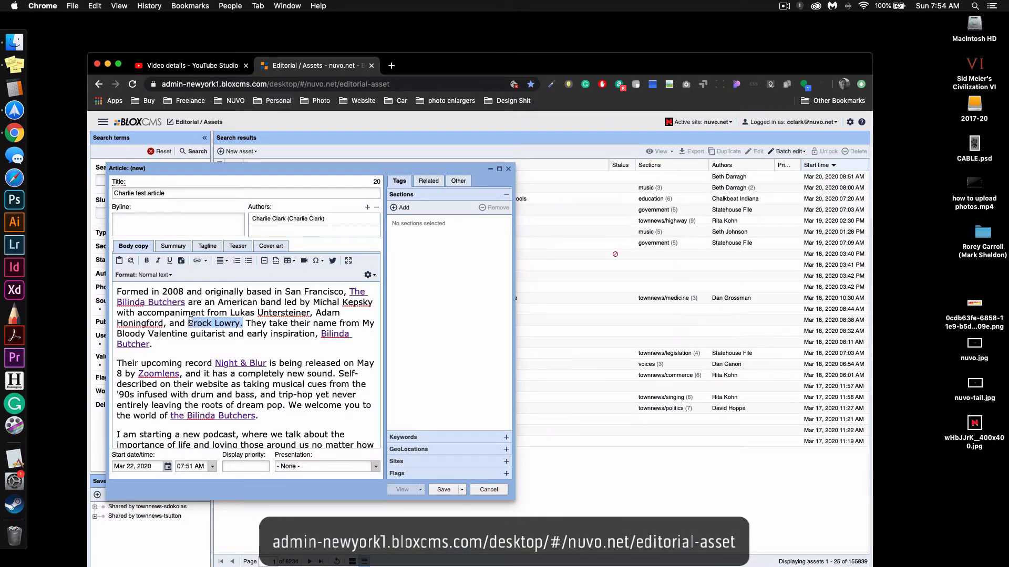
left_click(197, 260)
key("super+v")
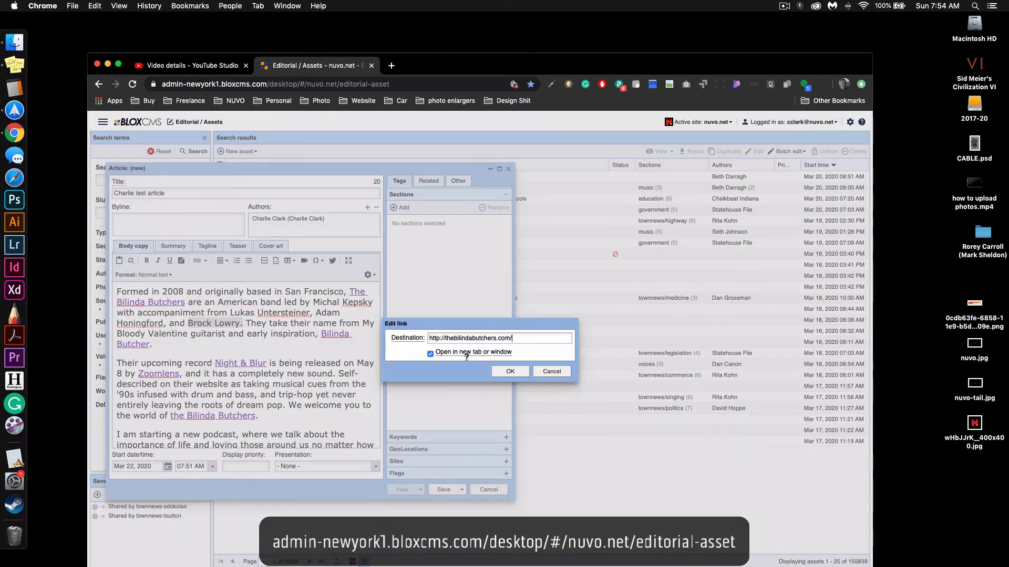
left_click(510, 371)
left_click(218, 299)
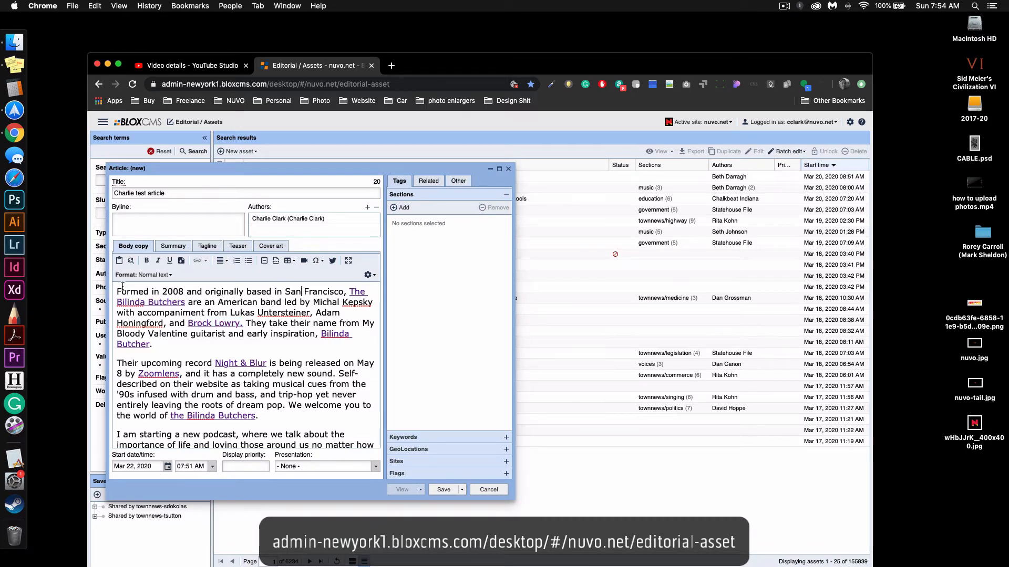
Make 'Formed in 2008' italic and part of 'originally based' bold and underlined.
left_click_drag(119, 292, 266, 292)
left_click(158, 261)
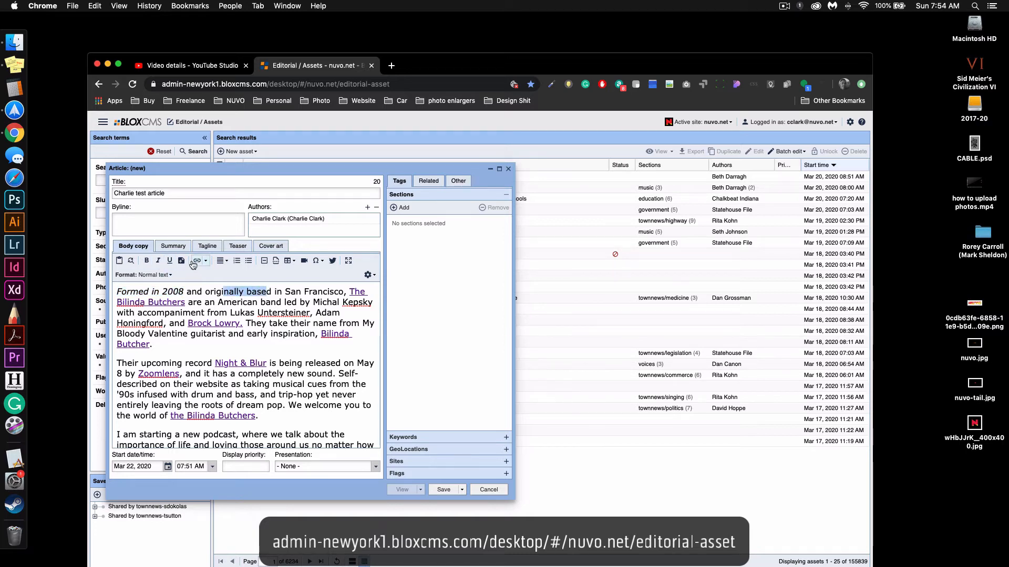
left_click(170, 261)
left_click(147, 261)
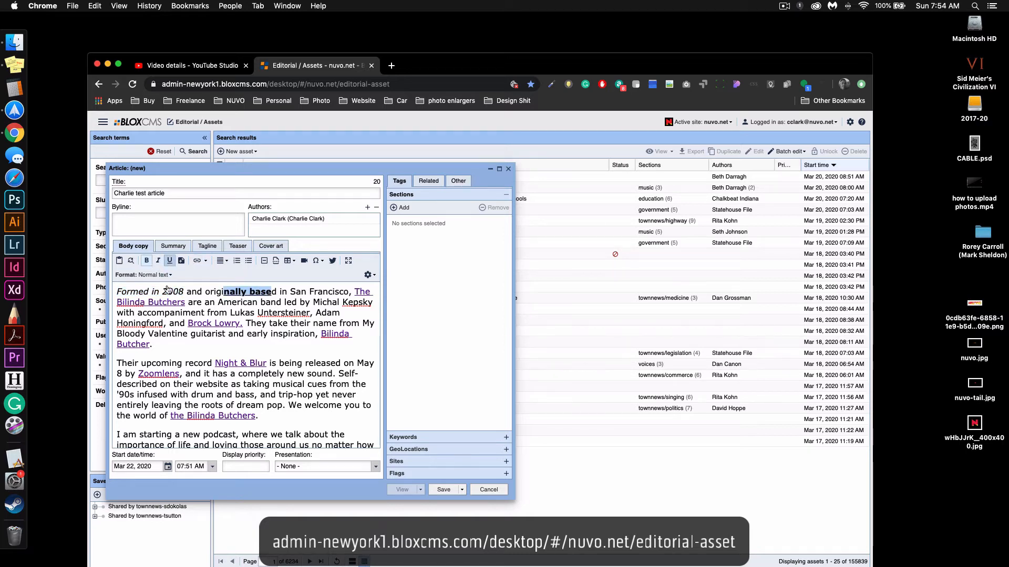
left_click(214, 323)
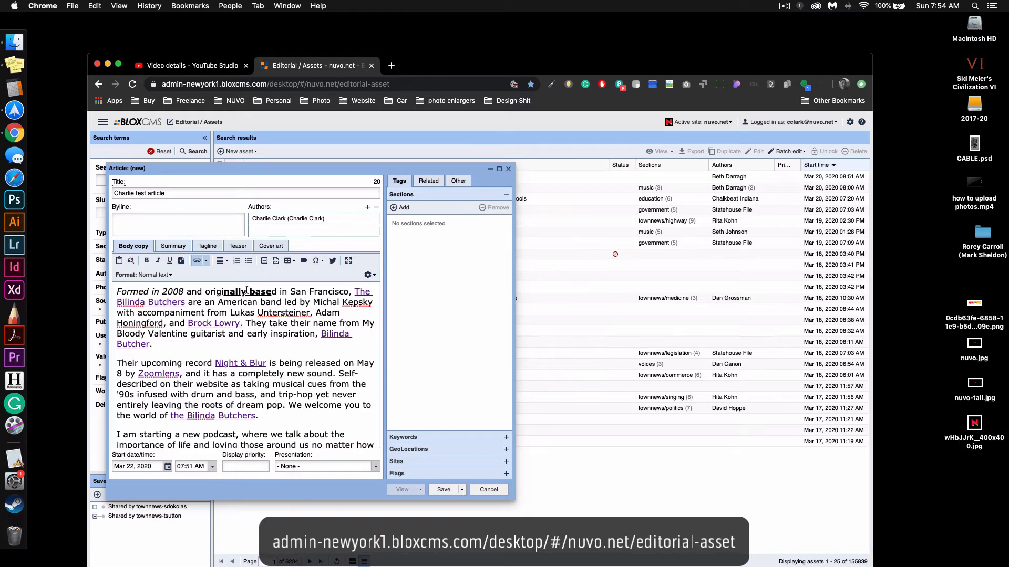
scroll(307, 404, "down", 10)
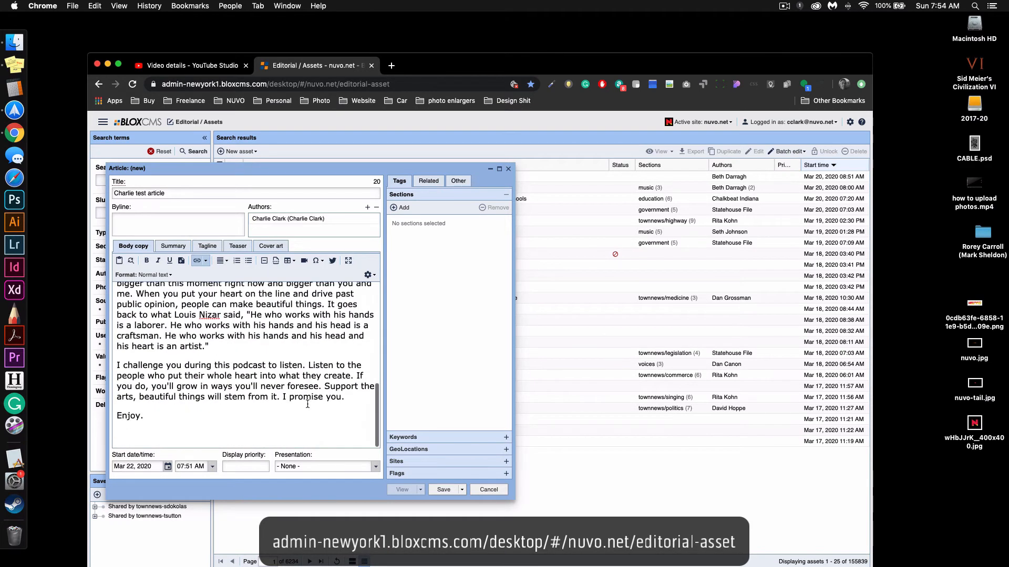
Tick and untick 'Do not publish', check the teaser and cover art, then view Related assets.
left_click(466, 181)
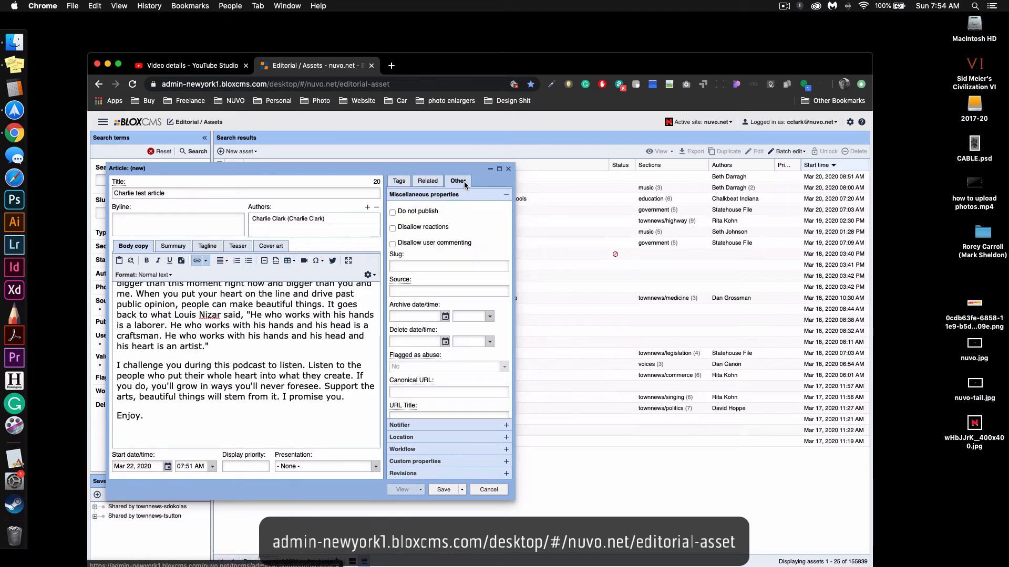
left_click(394, 214)
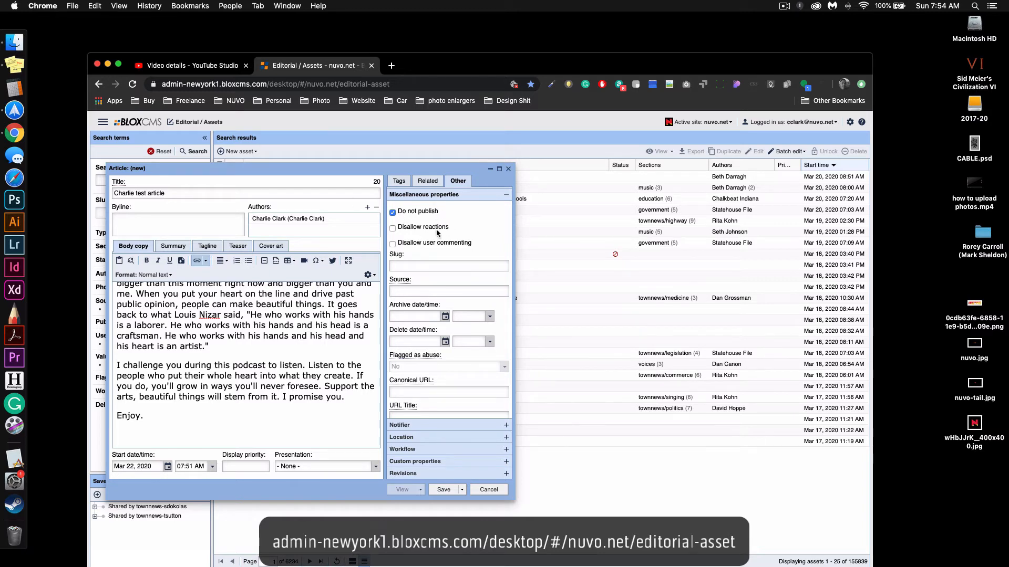
left_click(236, 246)
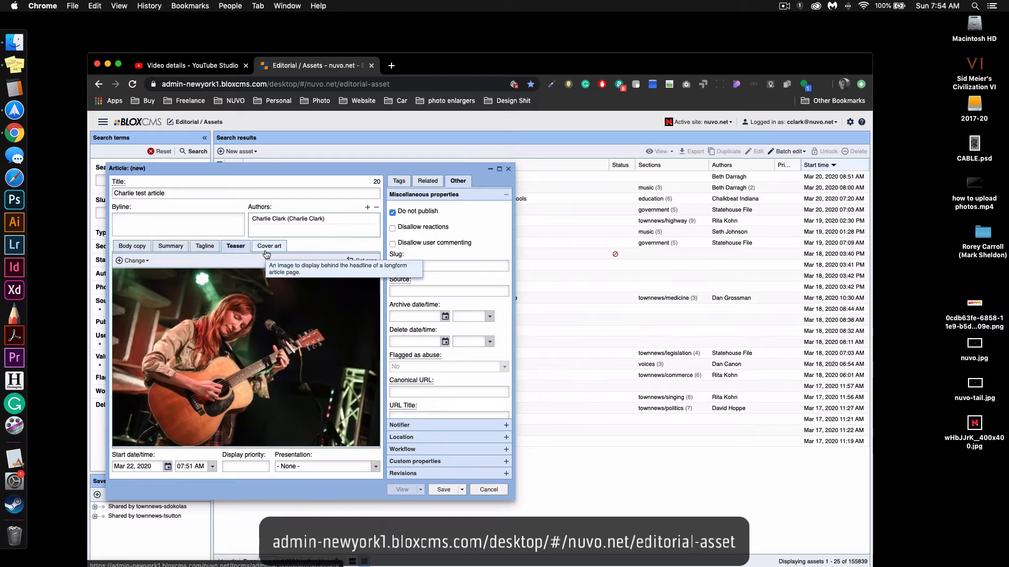
left_click(274, 247)
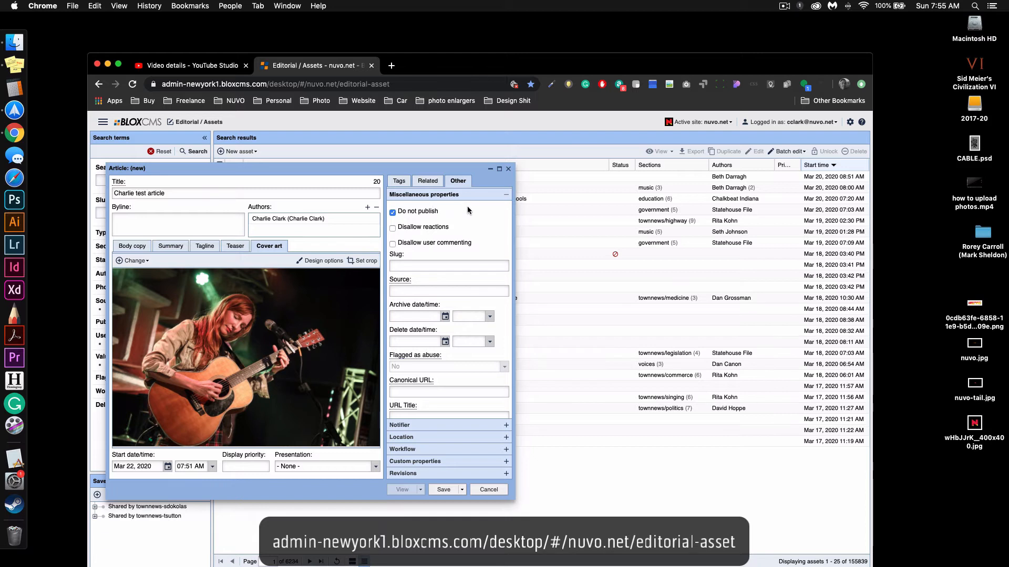
left_click(389, 212)
left_click(422, 181)
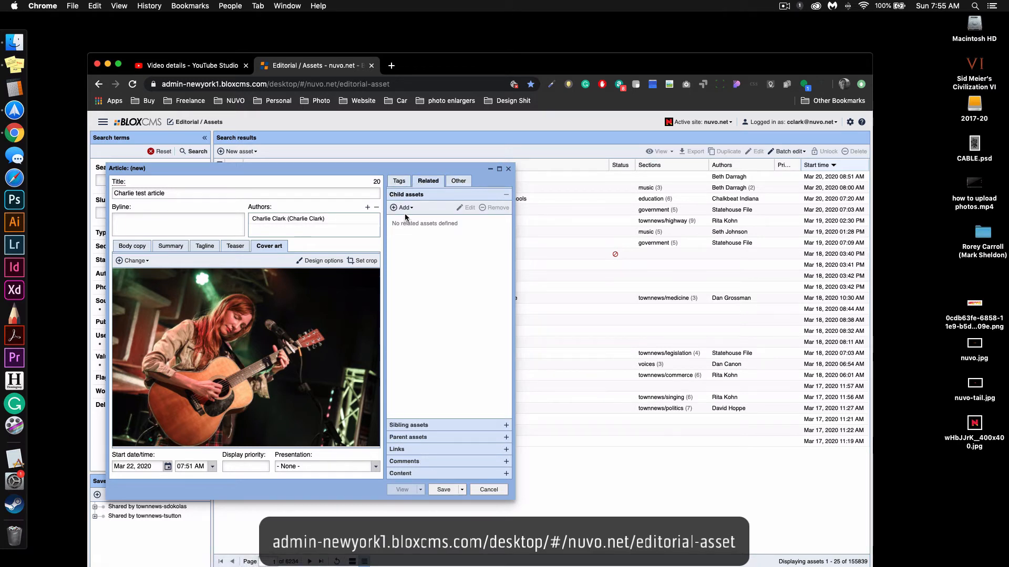
Assign the music section to the article from the Tags tab's Select sections list.
left_click(397, 182)
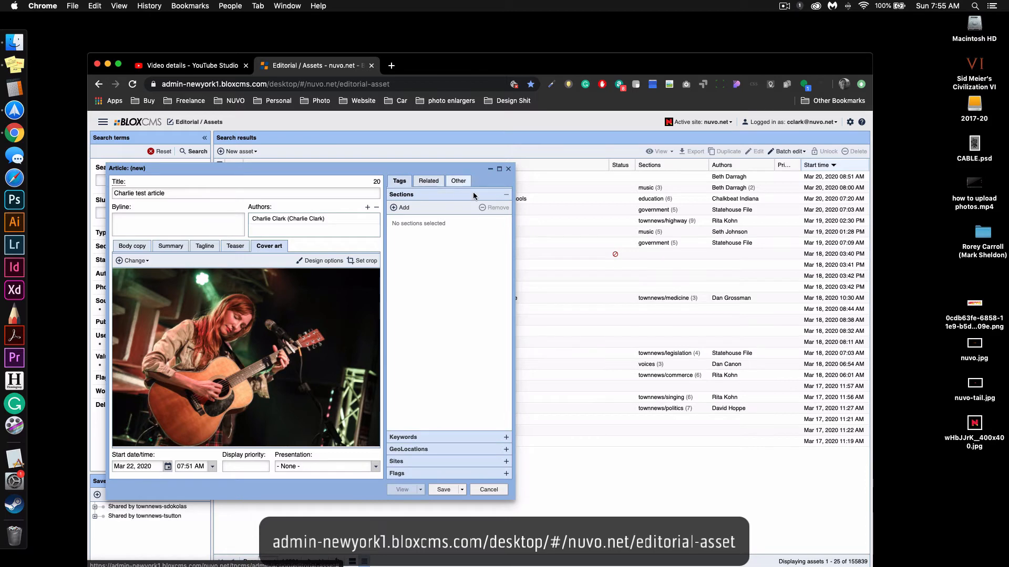
left_click(401, 208)
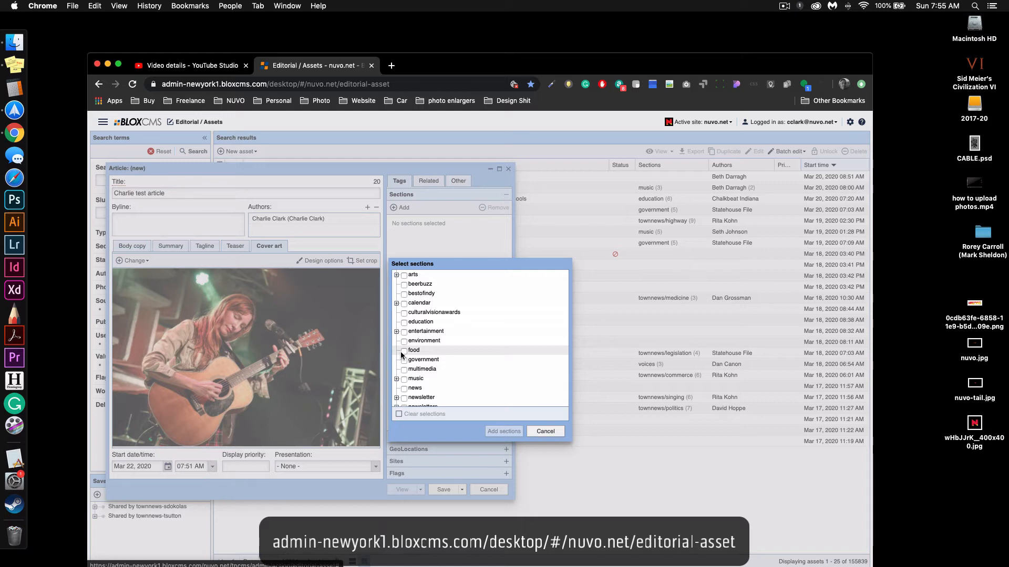
scroll(436, 362, "down", 2)
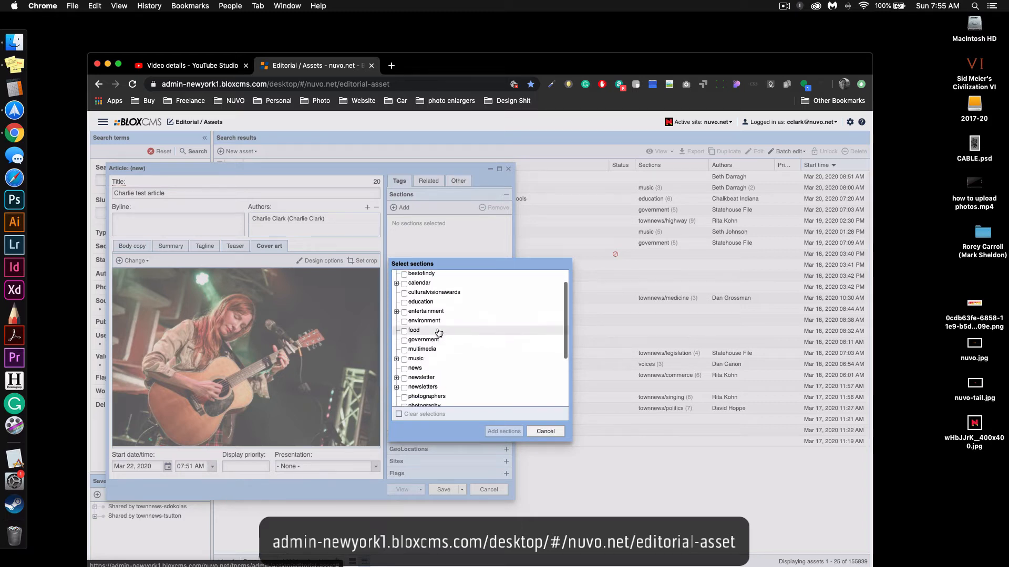
scroll(441, 367, "down", 3)
left_click(404, 324)
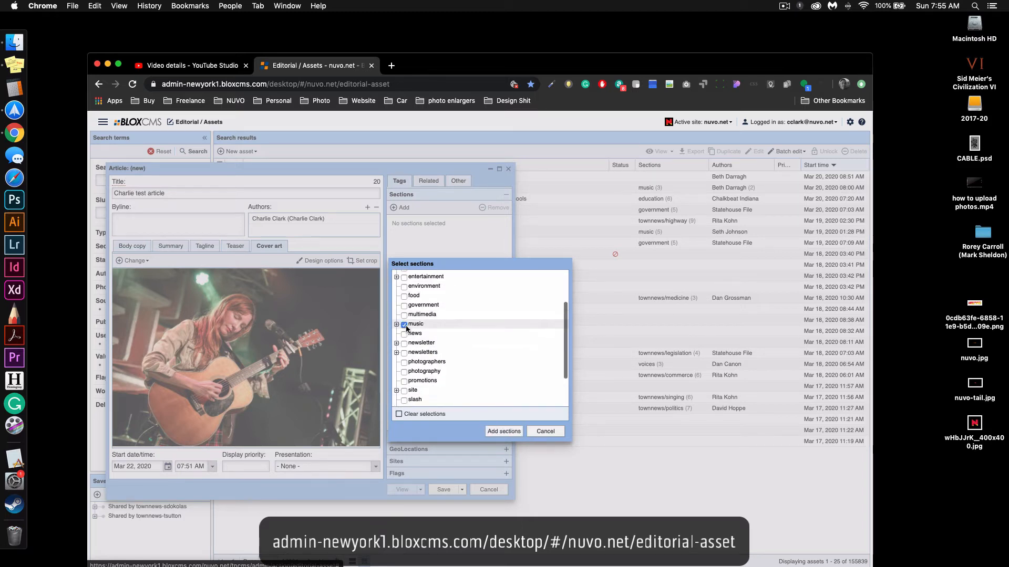
left_click(503, 432)
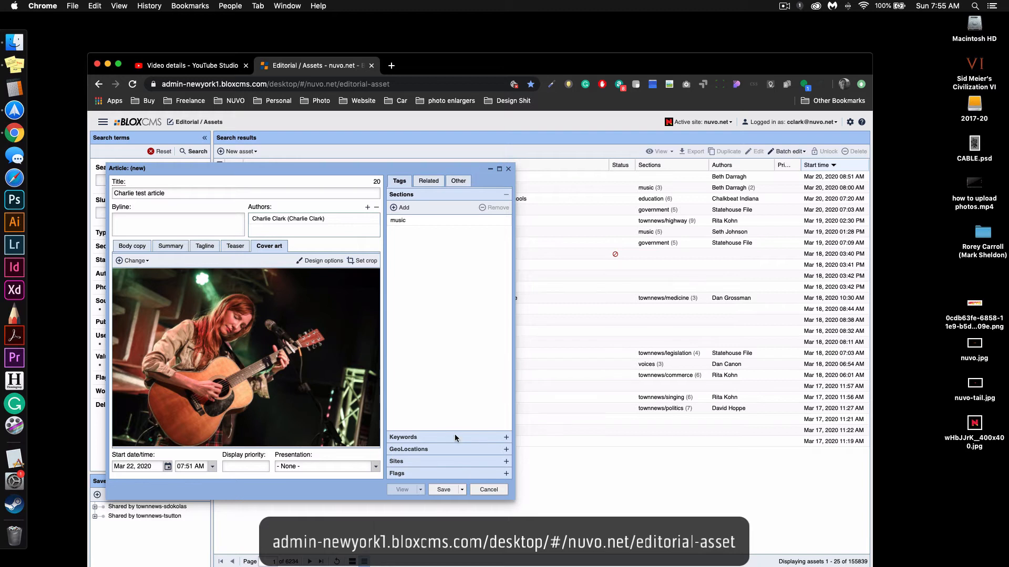
left_click(455, 434)
Enter indianapolis as a keyword and remove the accidentally added 'checkbox' keyword.
left_click(400, 219)
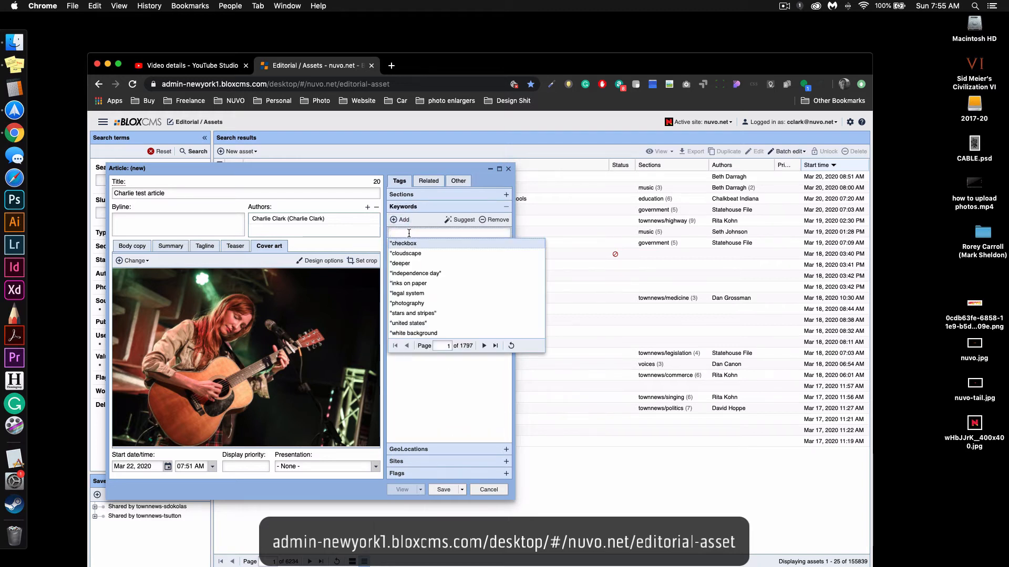
type("indianapol")
key("Return")
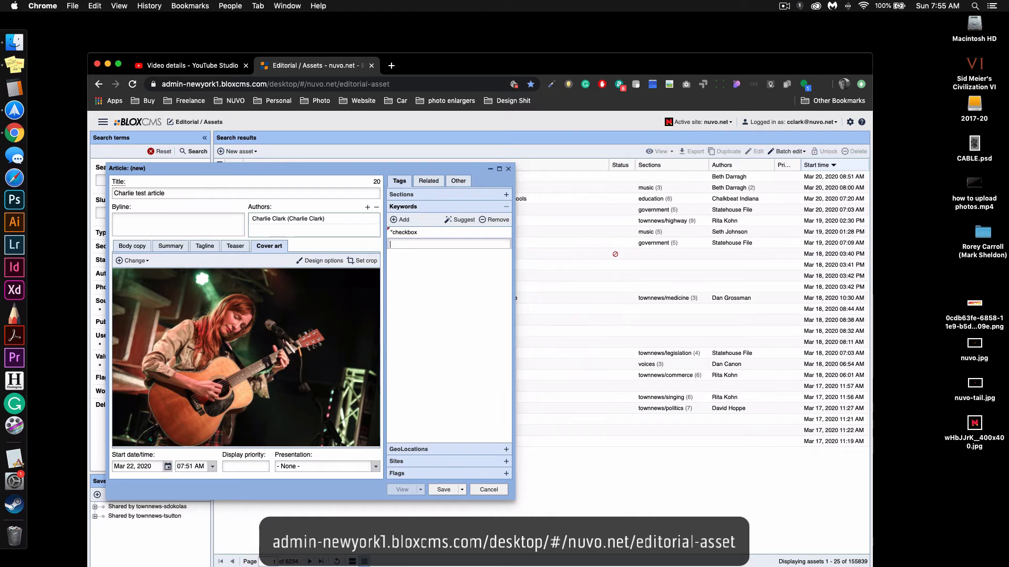
left_click(494, 220)
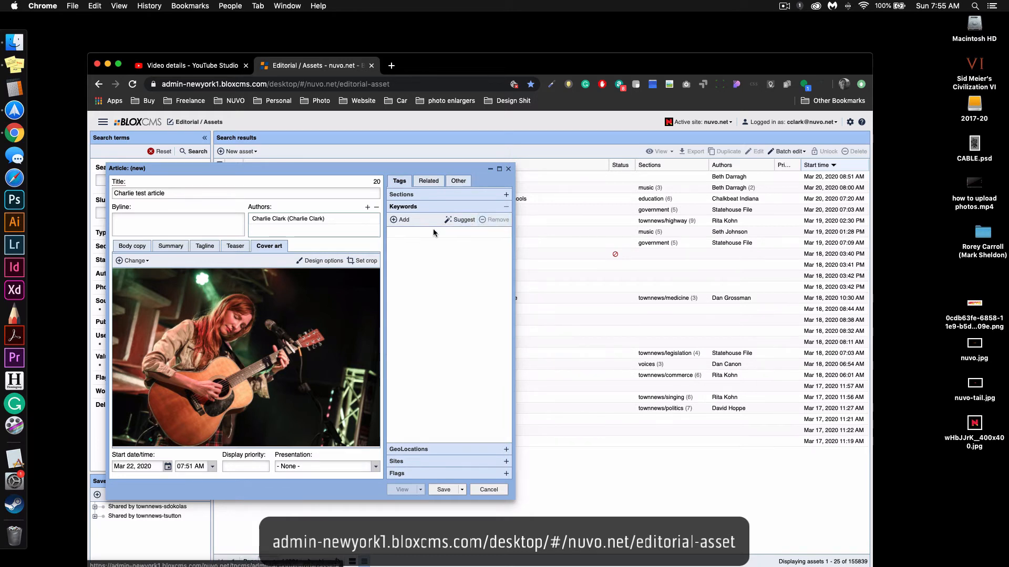
Add the keywords indianapolis, the author's name, artist and akdhaf.
left_click(399, 221)
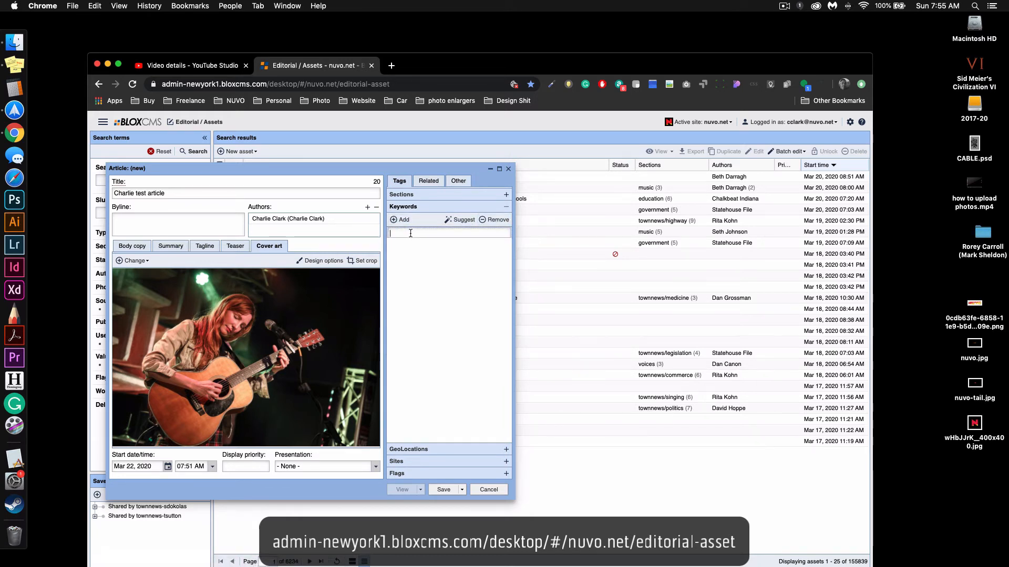
type("indianapolis")
key("Return")
type("charlie c")
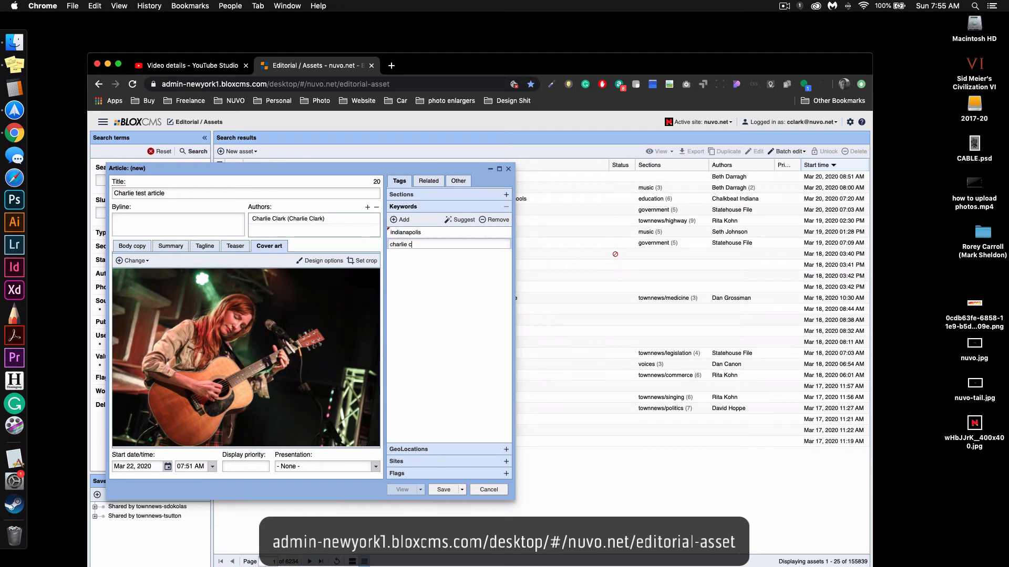
type("lark")
key("Return")
type("arti")
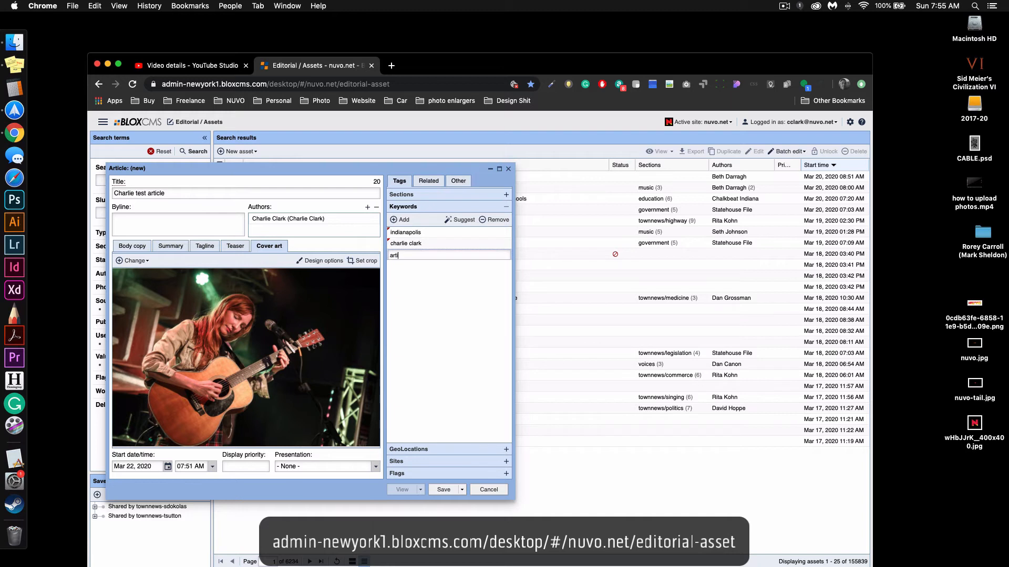
type("st")
key("Return")
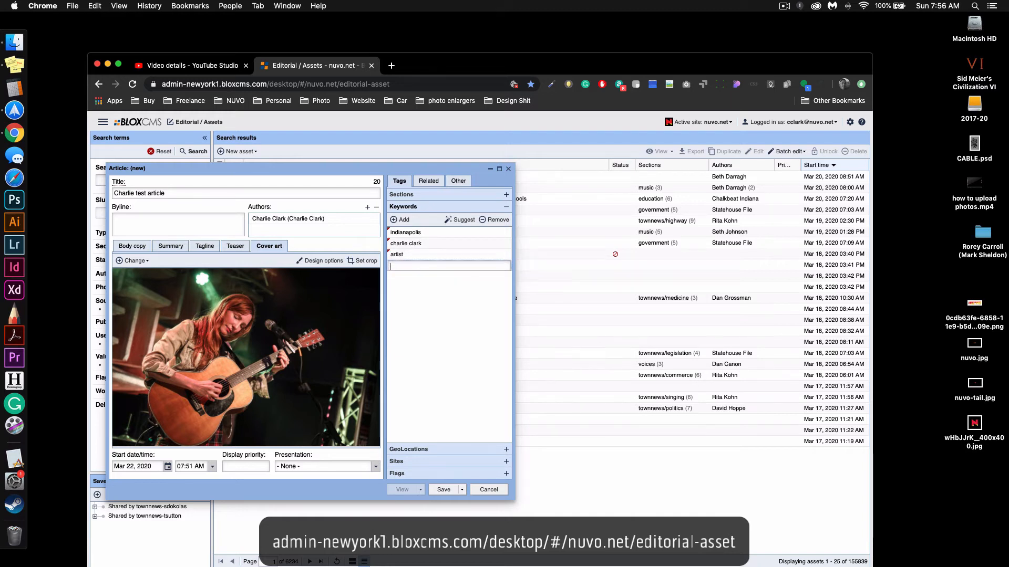
type("akdhaf")
key("Return")
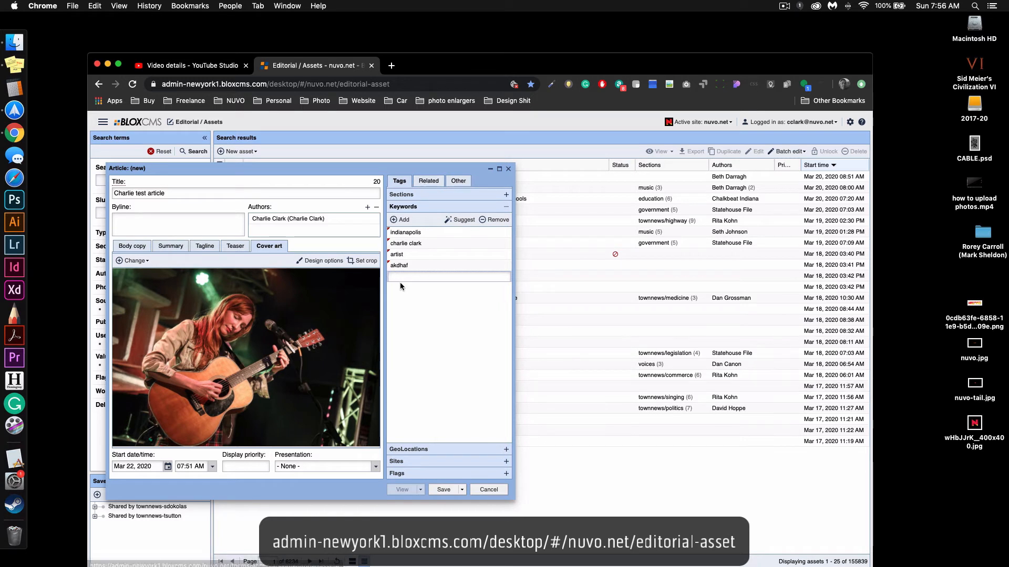
Save the article without closing the editor.
left_click(428, 180)
left_click(464, 489)
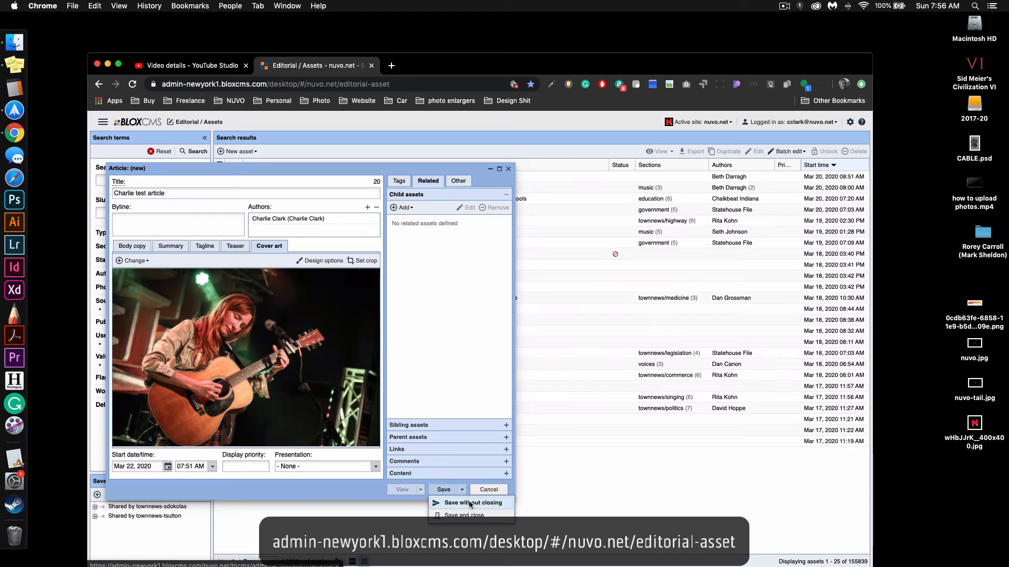
left_click(462, 503)
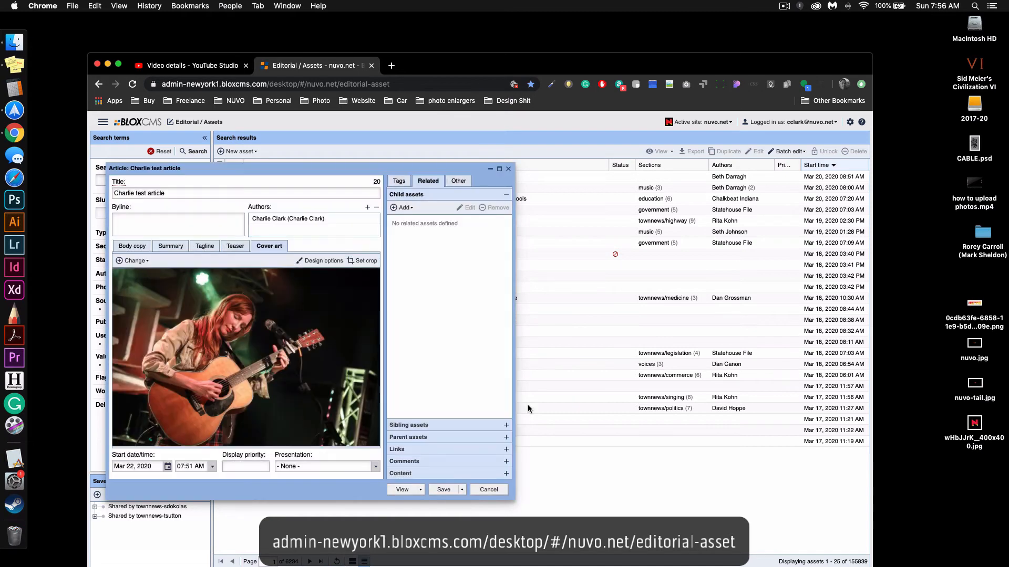
Preview the article on the site, scroll through it, then close the preview tab.
left_click(421, 492)
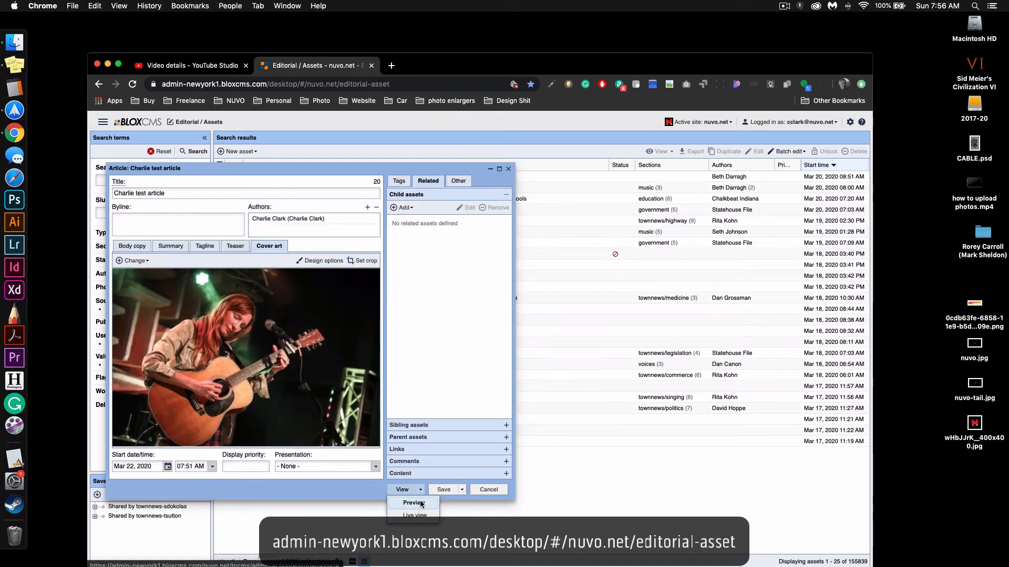
left_click(413, 503)
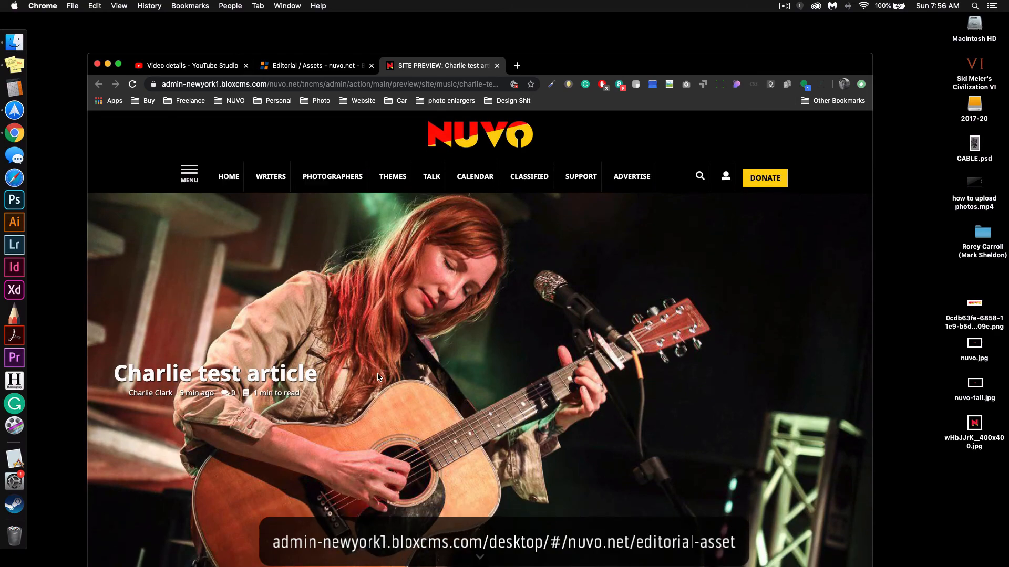
scroll(377, 376, "down", 3)
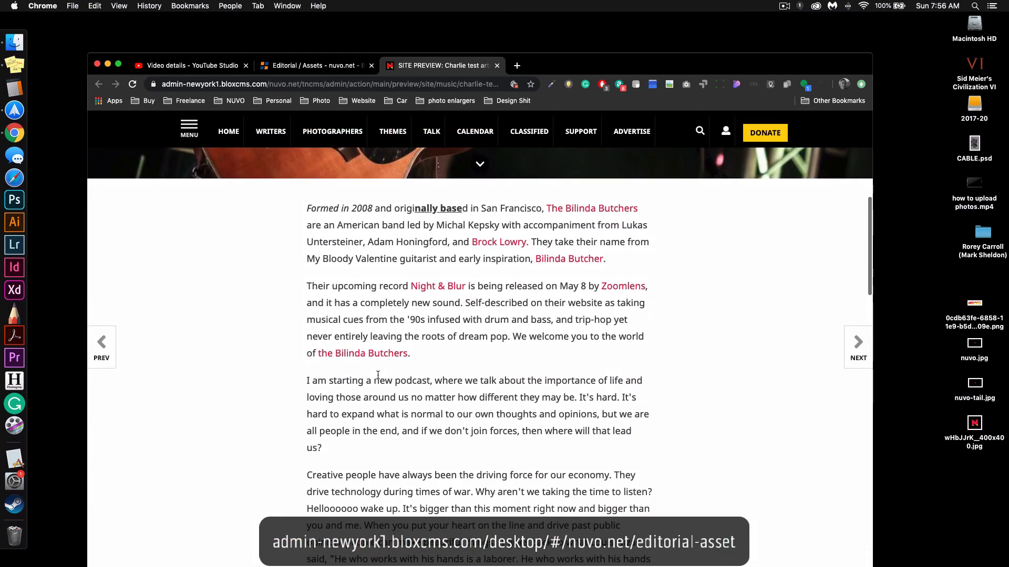
scroll(378, 377, "down", 7)
scroll(381, 377, "up", 15)
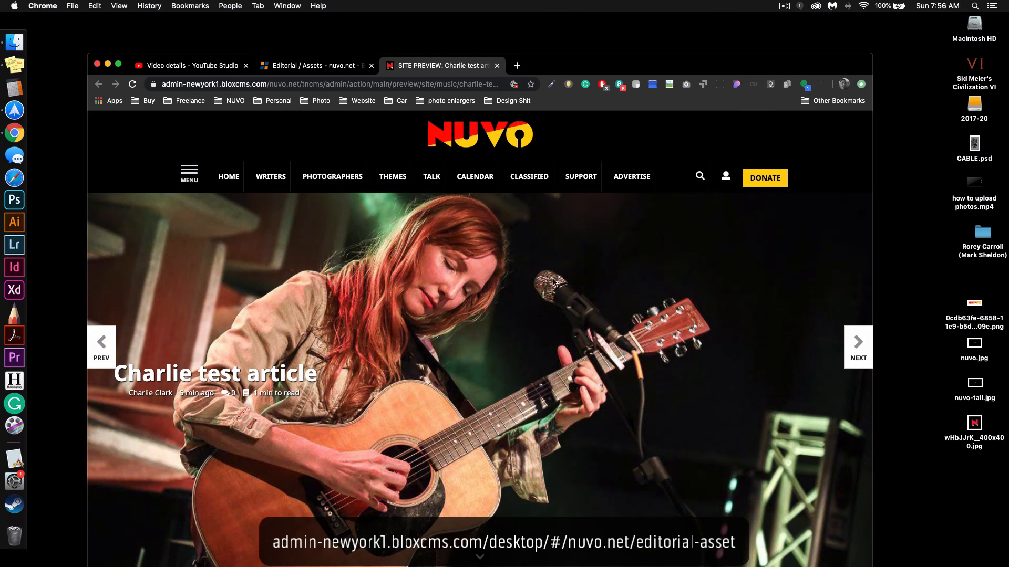
key("super+w")
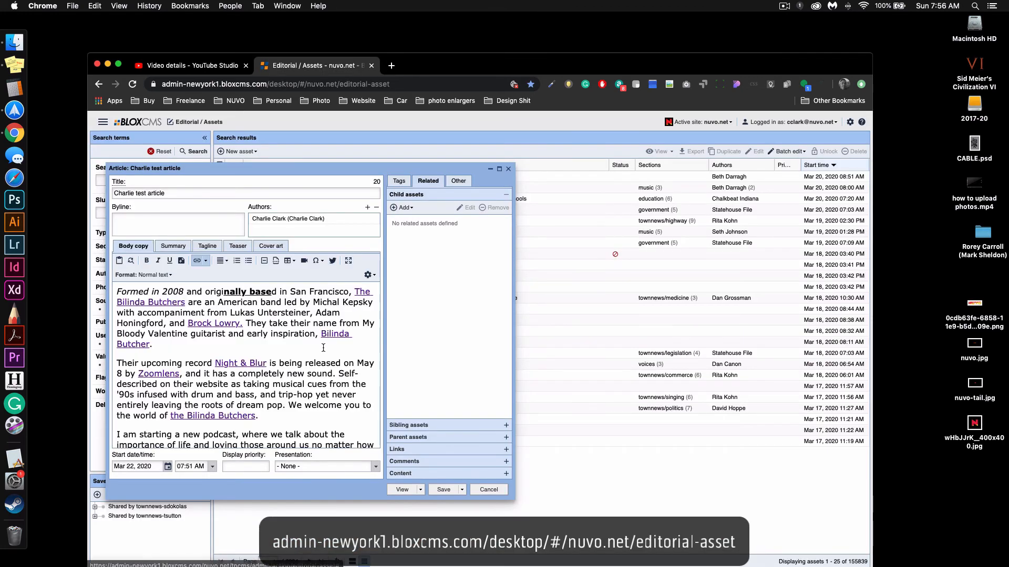
Recheck the body text and Other tab, then save and close the Charlie test article.
left_click(313, 314)
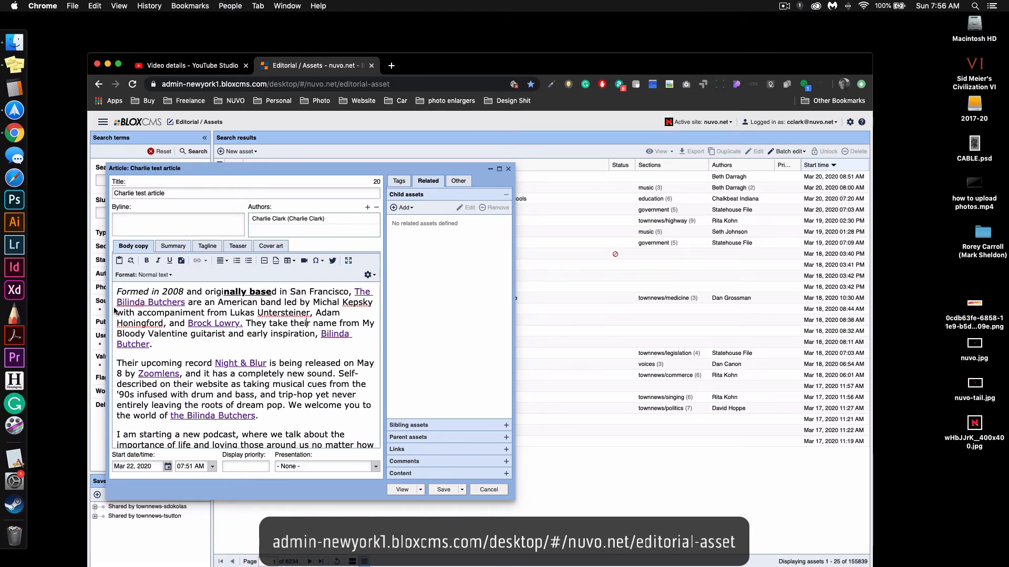
scroll(193, 422, "down", 10)
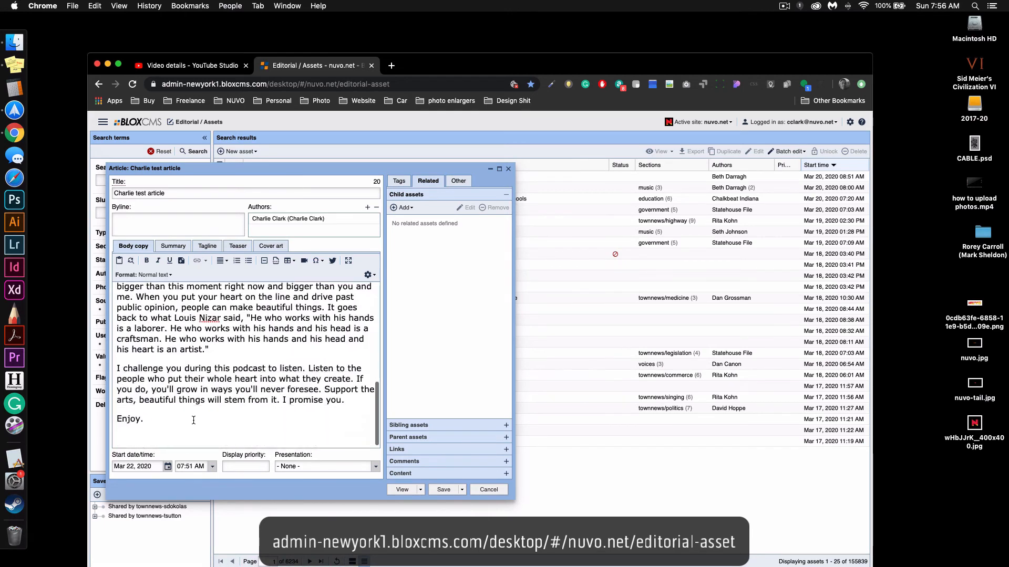
scroll(221, 291, "up", 10)
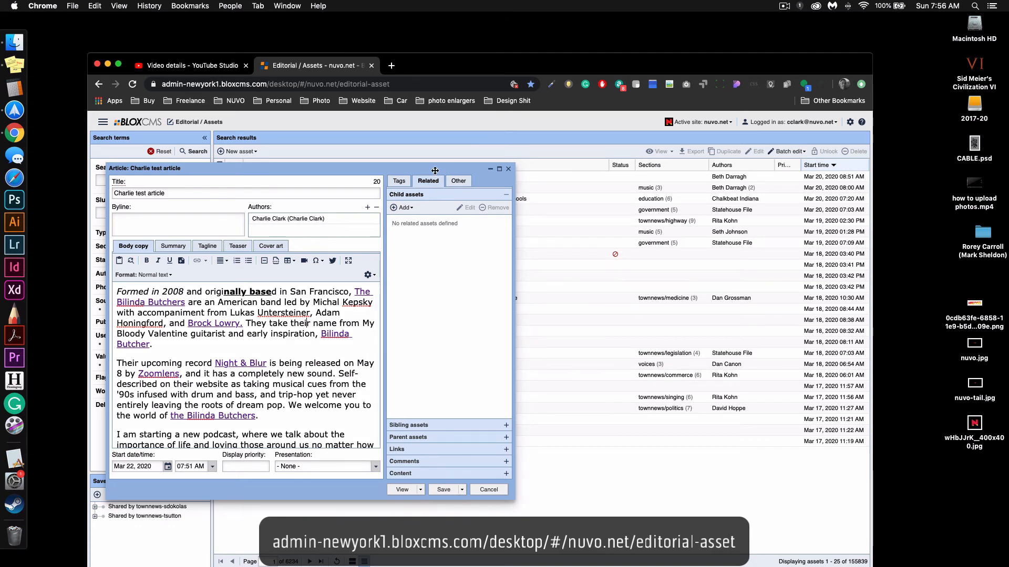
left_click(458, 181)
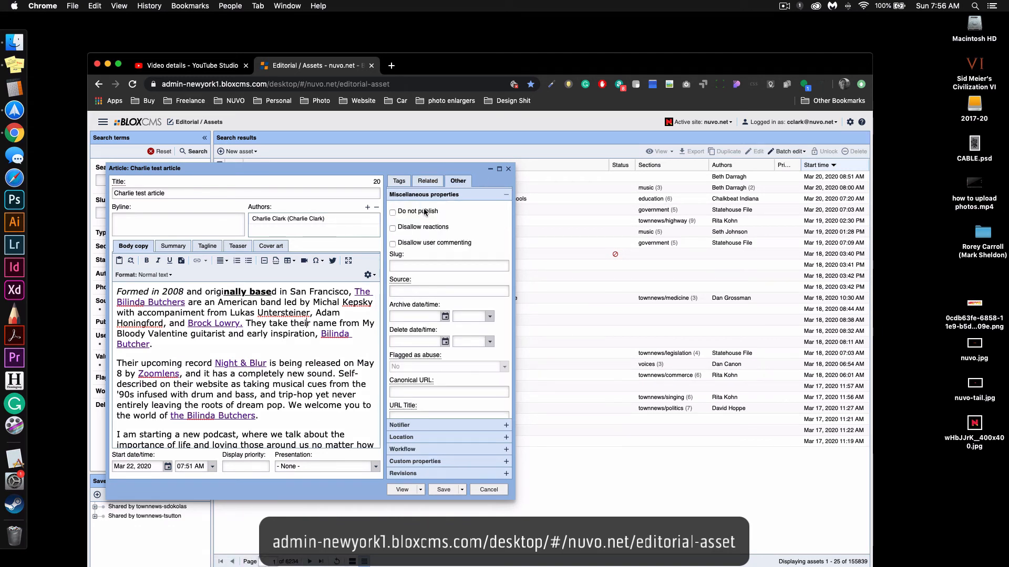
left_click(462, 489)
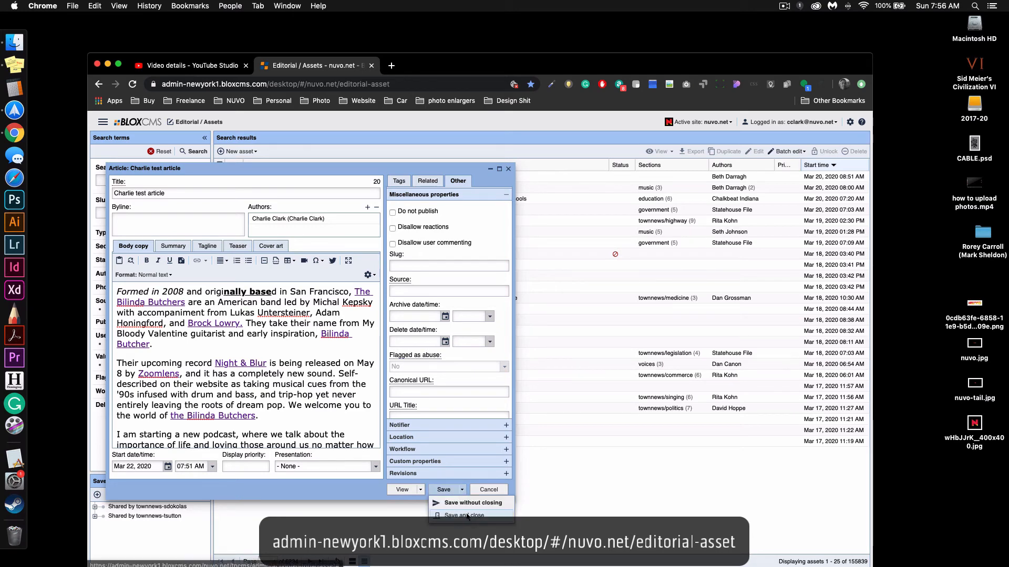
left_click(466, 516)
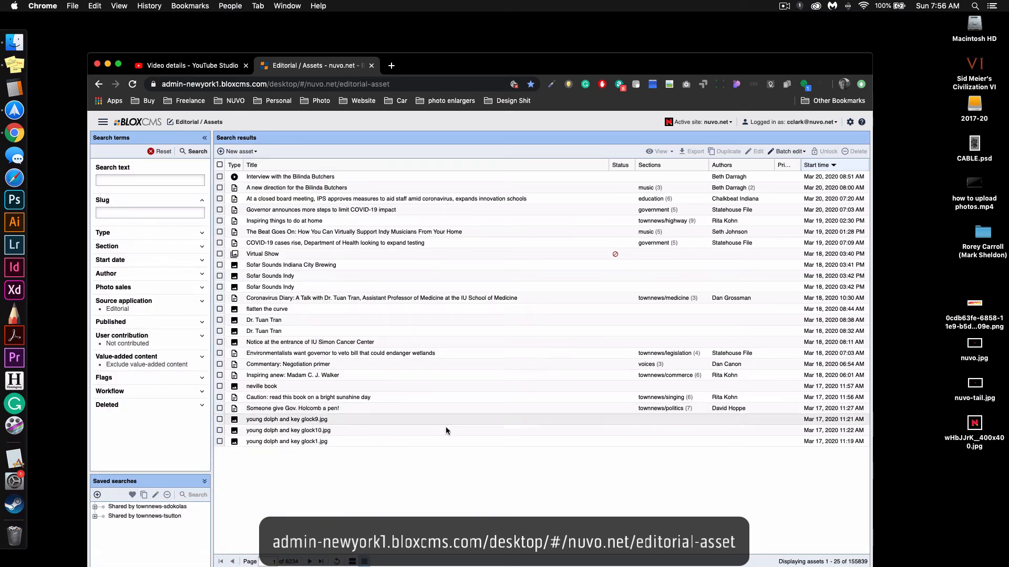
Reload the Editorial / Assets page so Charlie test article tops the list.
left_click(135, 87)
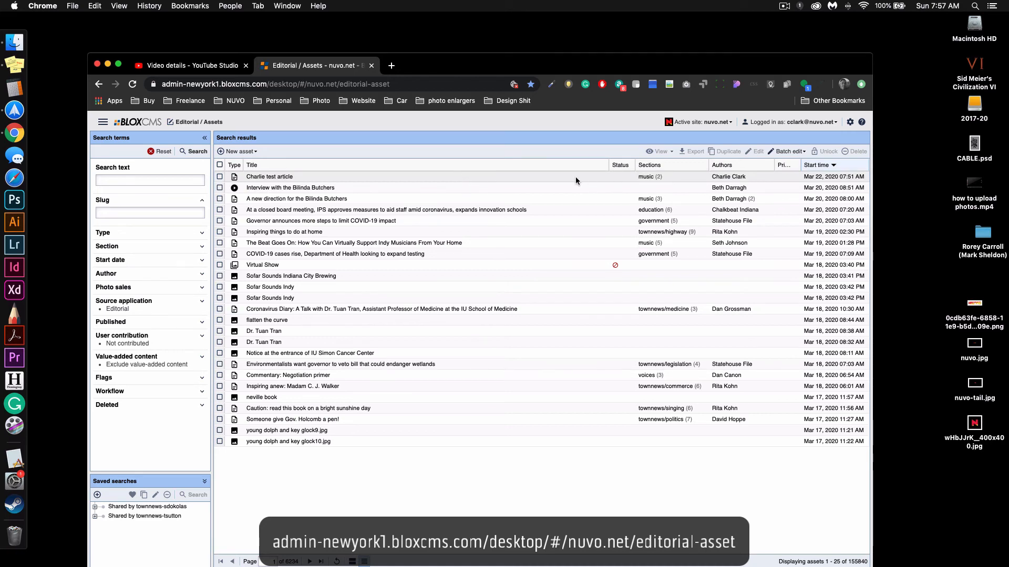
Reopen Charlie test article, review its body and cover photo, then expand its Notifier history.
double_click(289, 179)
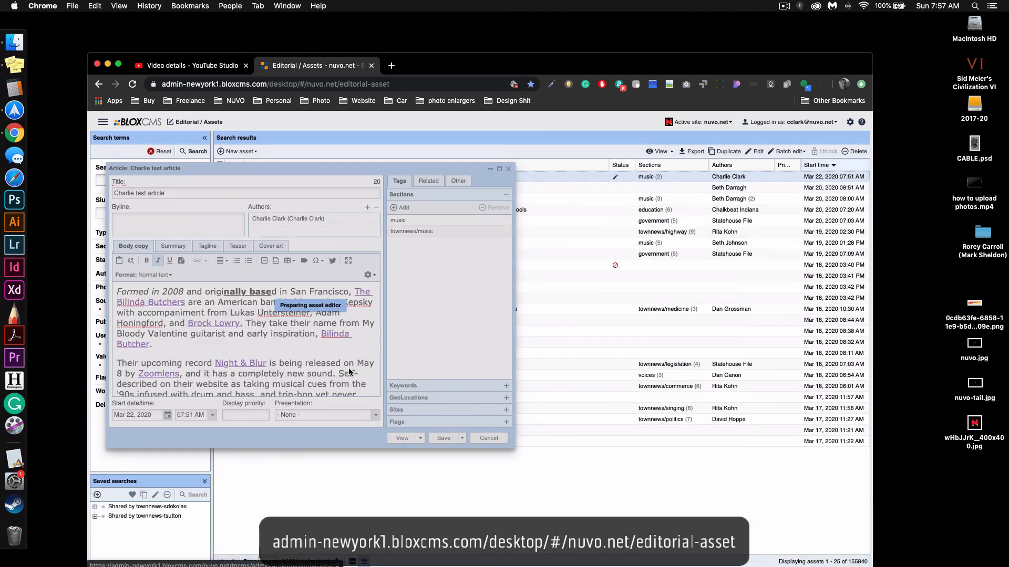
left_click(239, 363)
scroll(277, 355, "down", 5)
left_click_drag(370, 375, 230, 343)
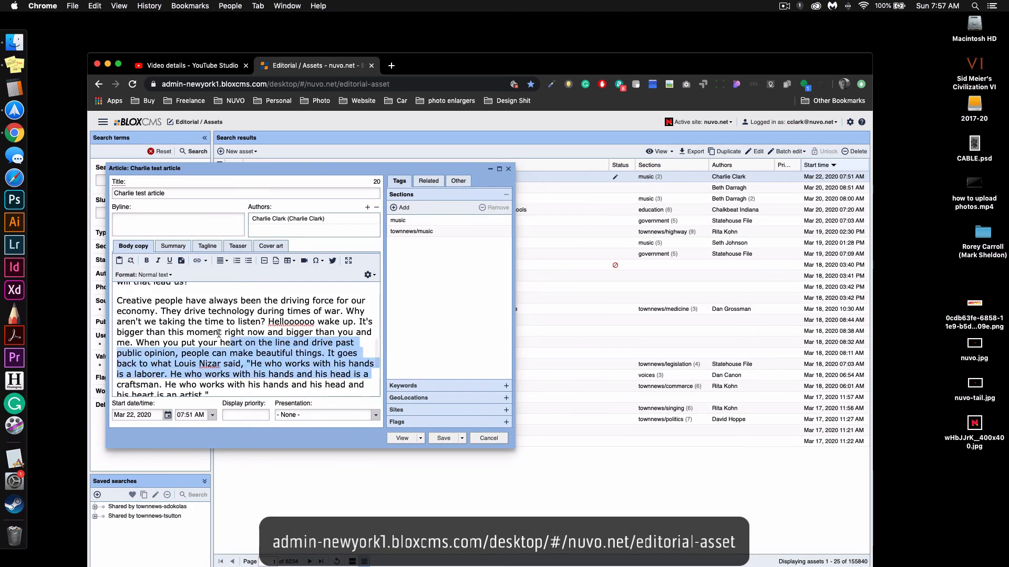
scroll(219, 334, "down", 3)
scroll(219, 334, "up", 10)
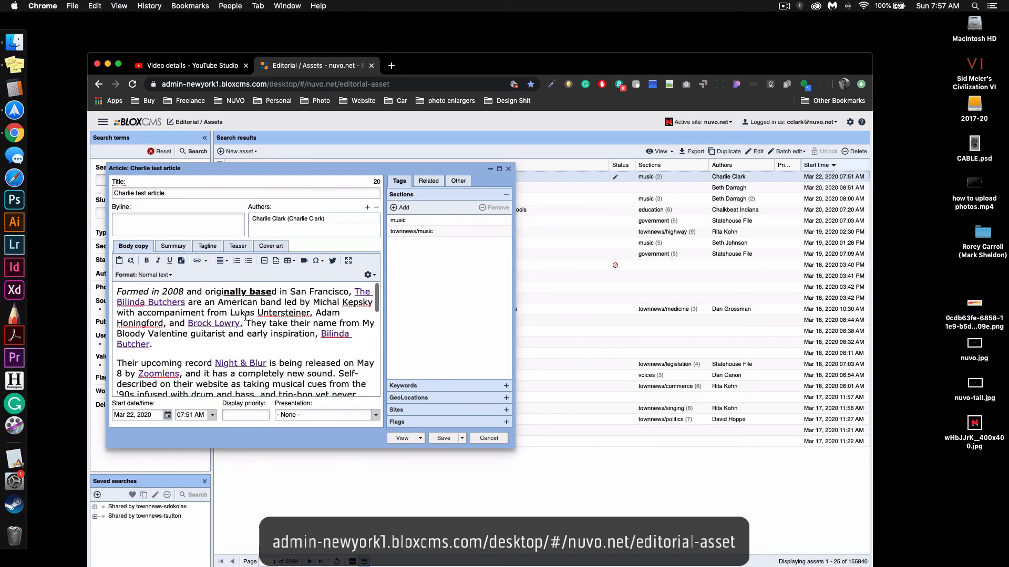
left_click(271, 247)
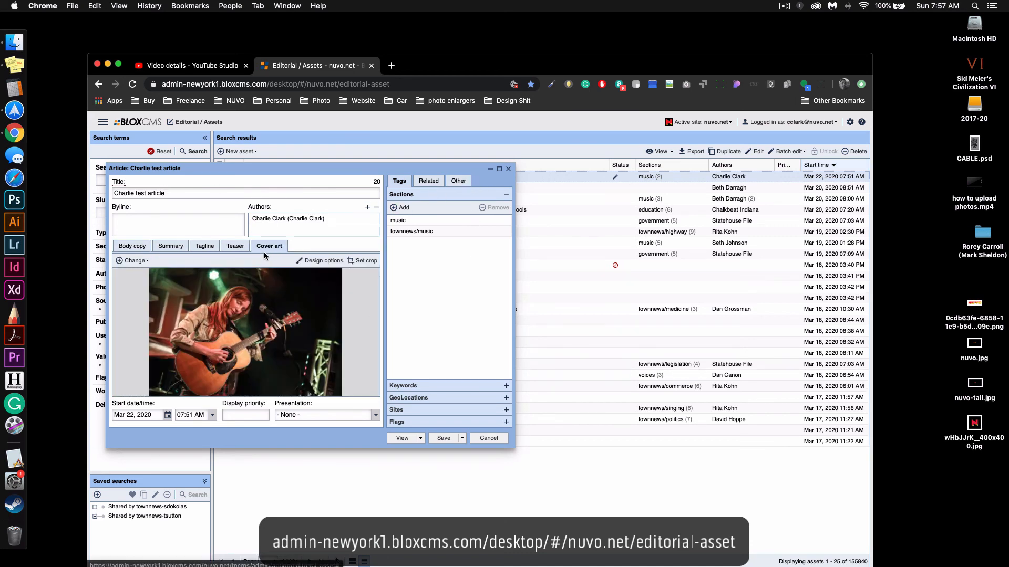
left_click(132, 246)
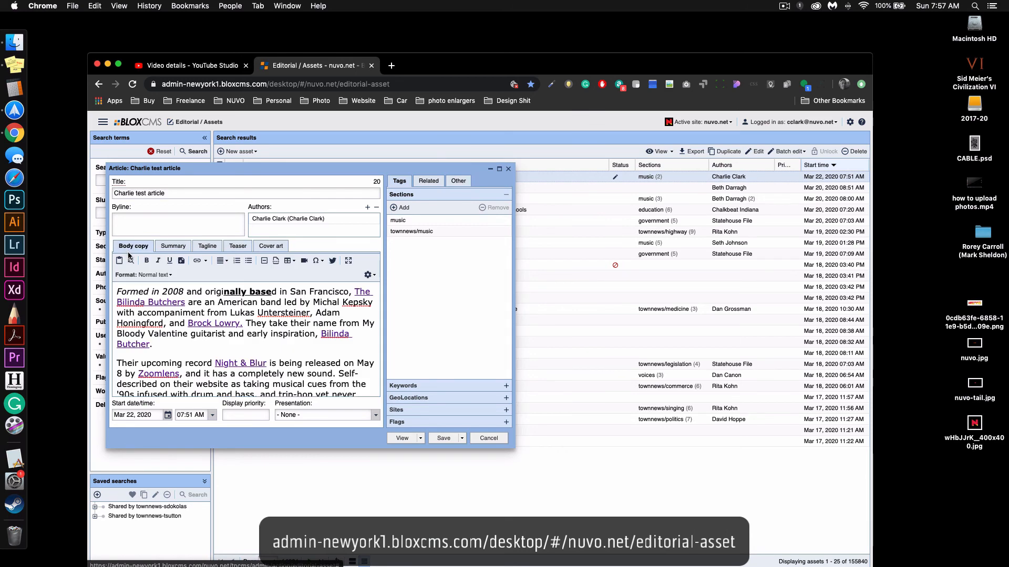
left_click(464, 183)
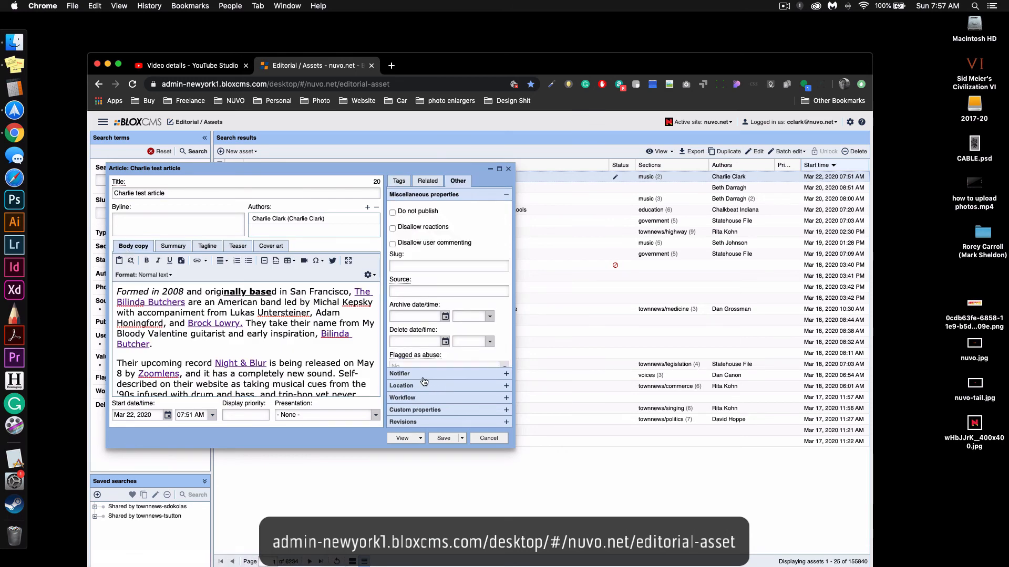
left_click(401, 374)
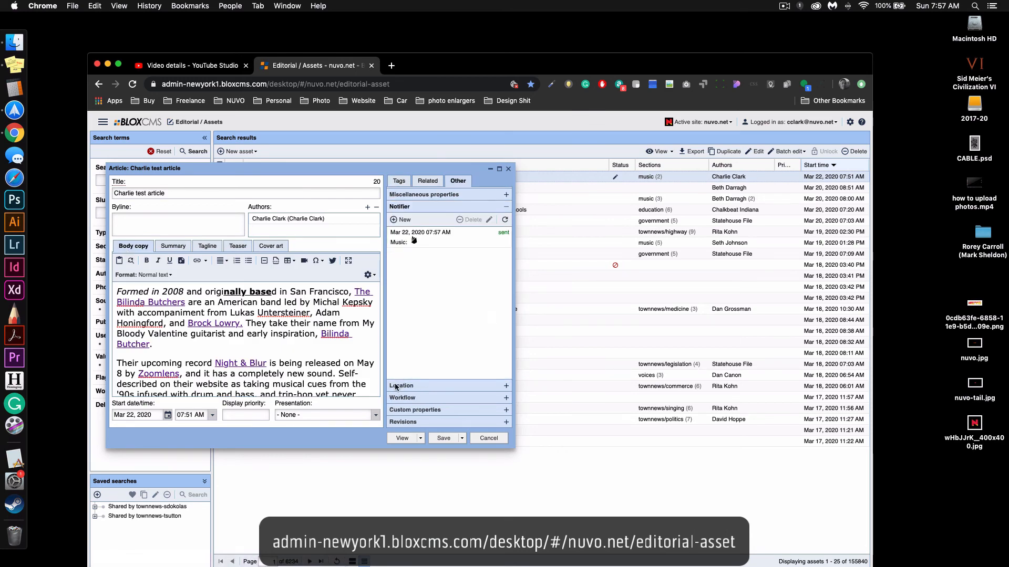
Draft a Facebook notification for the article timed 08:45 AM, then close it unsent.
left_click(402, 220)
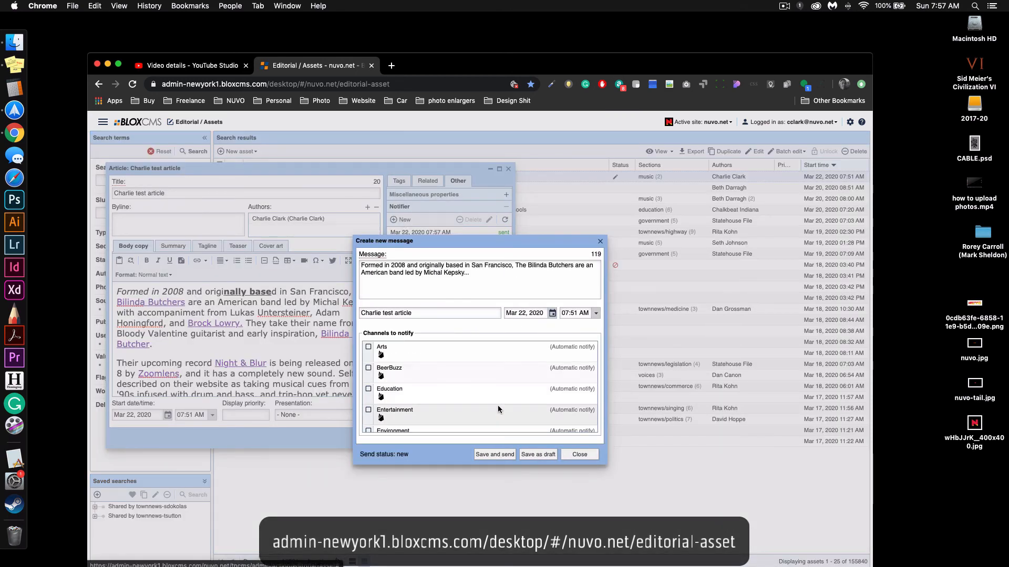
scroll(471, 358, "down", 3)
left_click(369, 374)
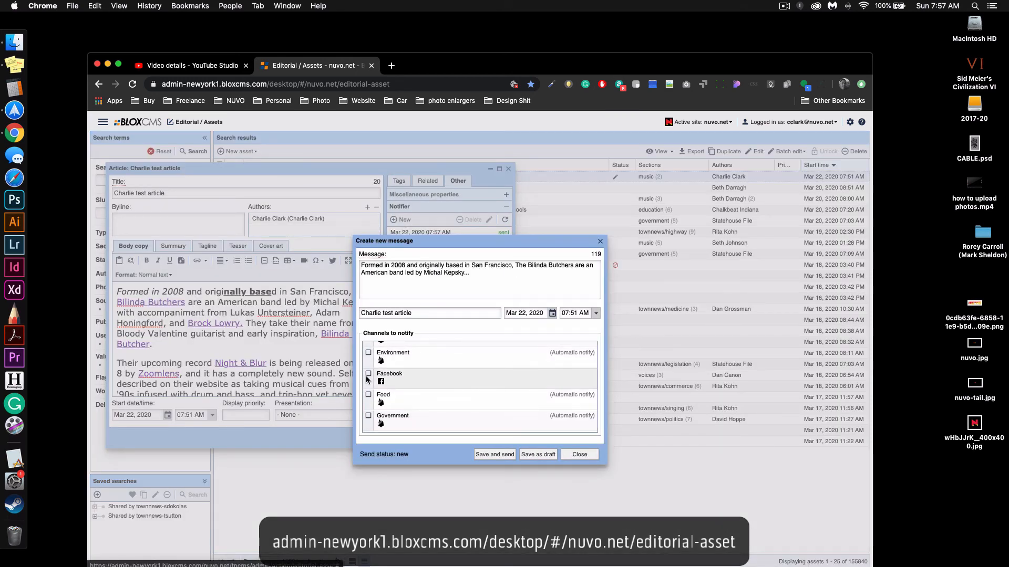
scroll(436, 390, "down", 2)
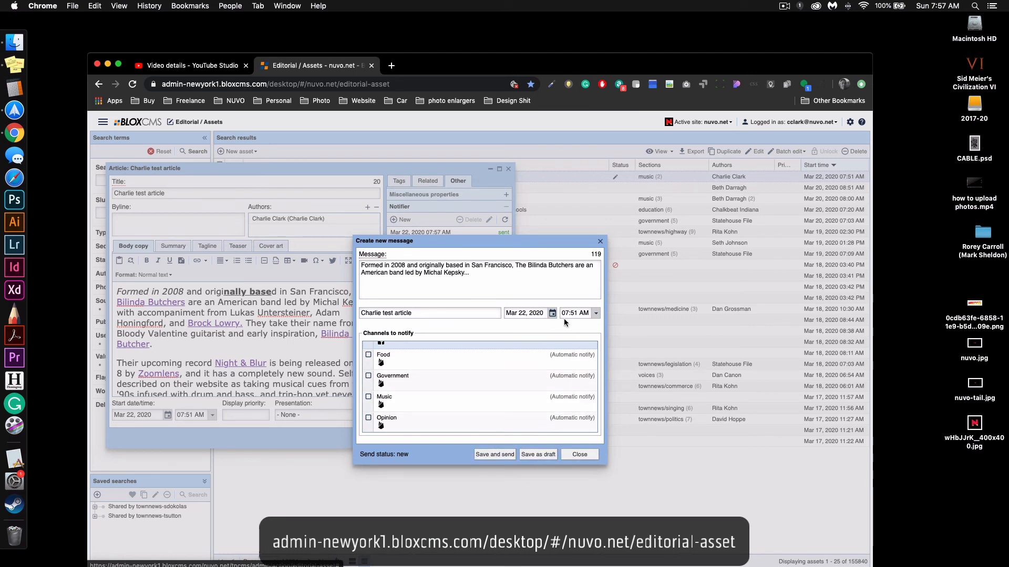
left_click(596, 313)
scroll(583, 368, "down", 5)
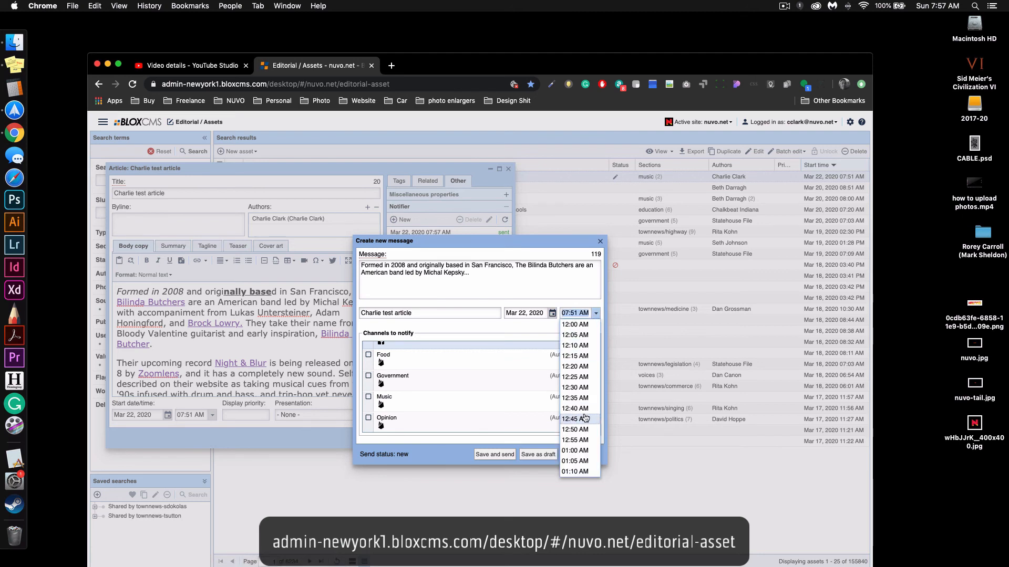
scroll(583, 420, "down", 10)
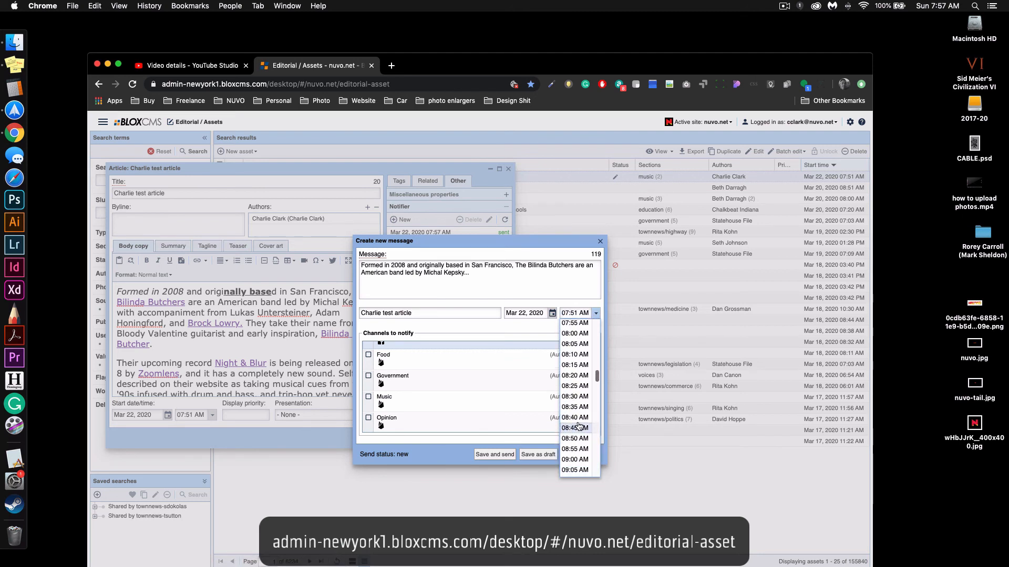
left_click(575, 432)
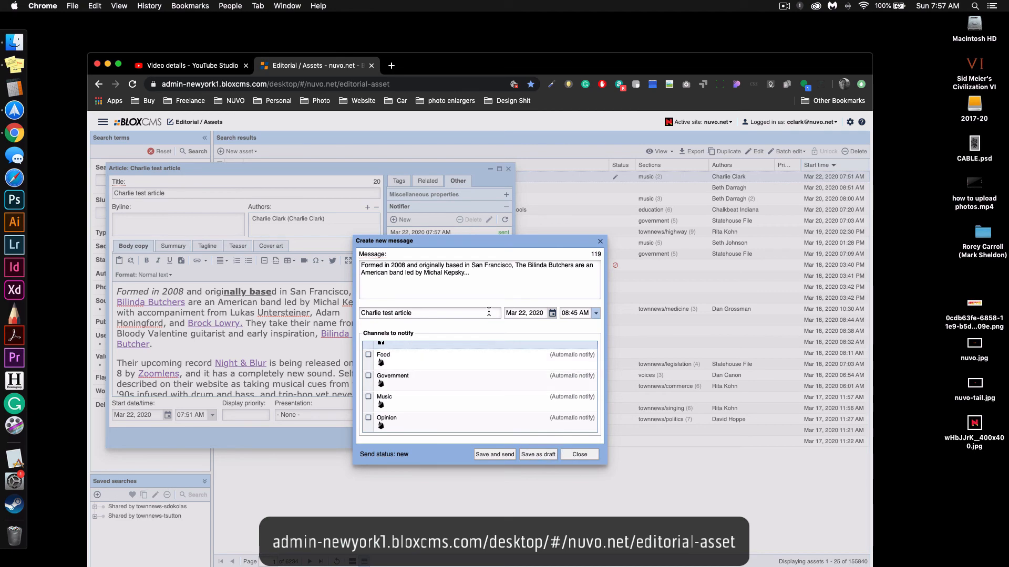
left_click(587, 458)
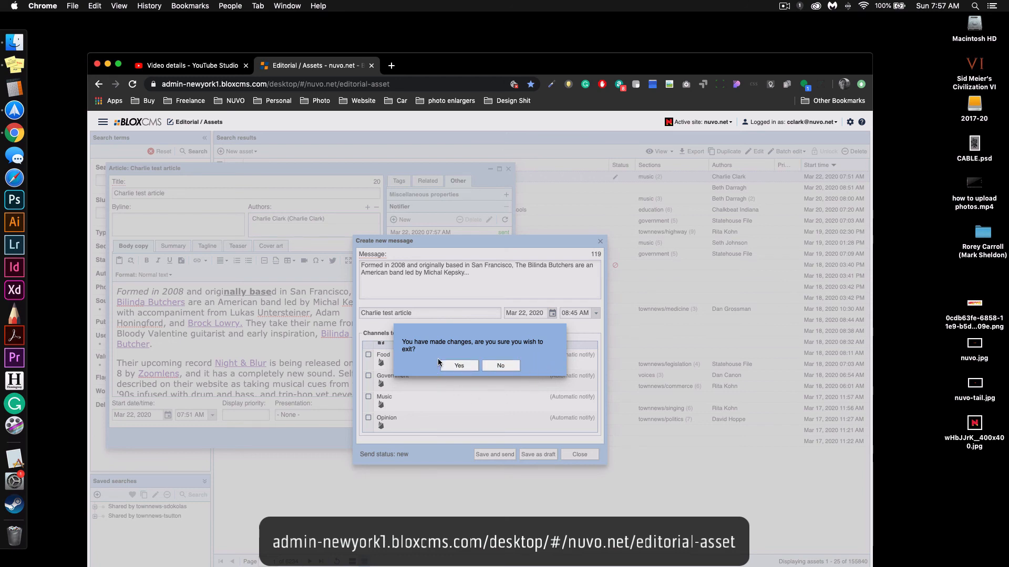
Discard the notification draft and review the article's body, summary, tagline and cover art.
left_click(471, 369)
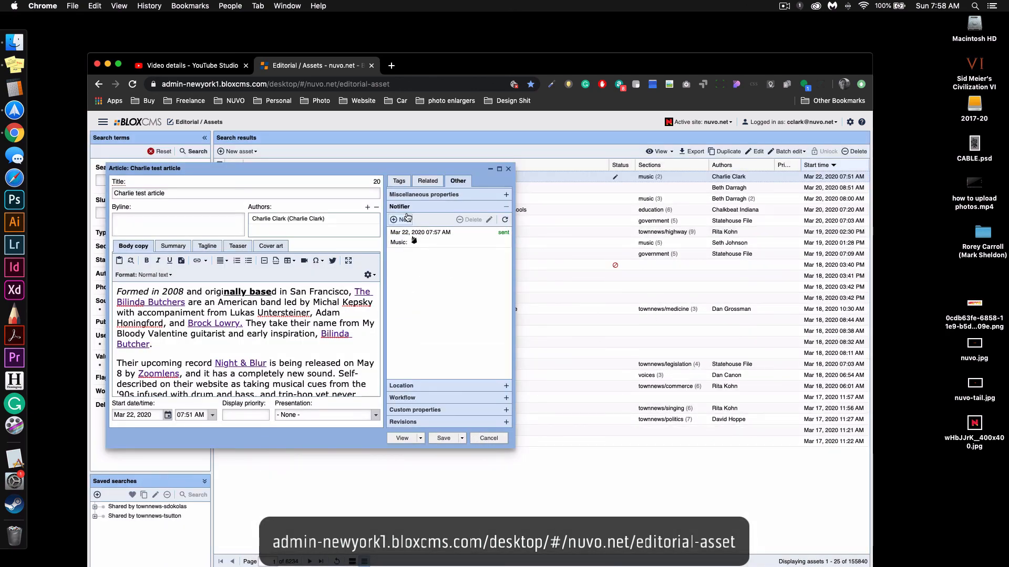
left_click(399, 181)
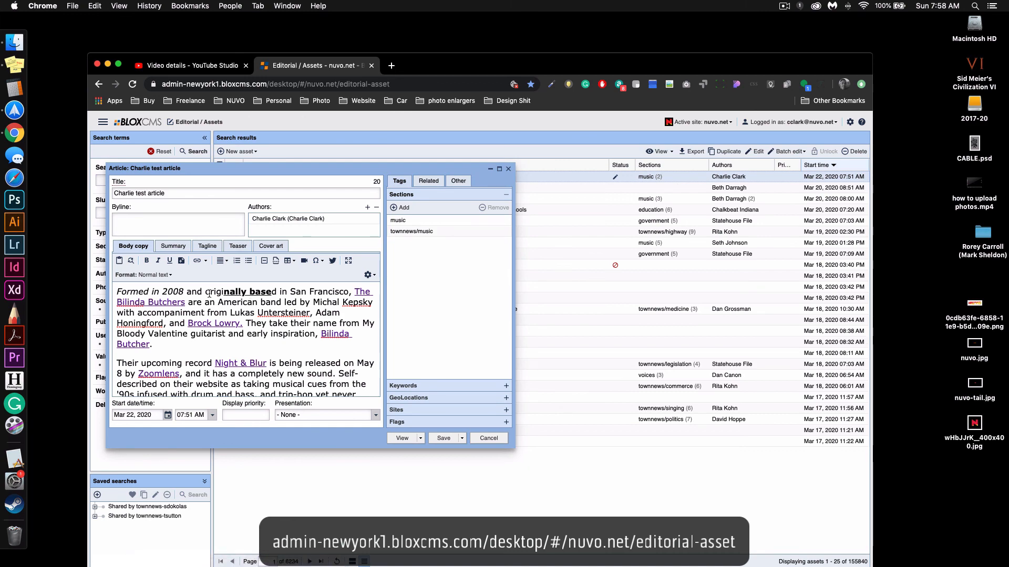
left_click_drag(213, 292, 255, 298)
scroll(306, 309, "down", 10)
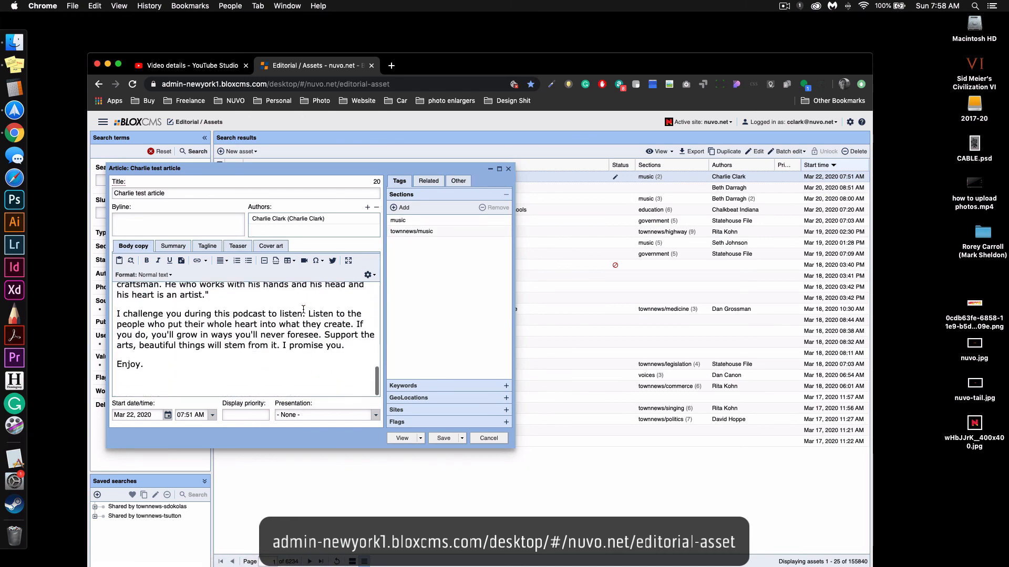
scroll(315, 320, "up", 10)
left_click(173, 246)
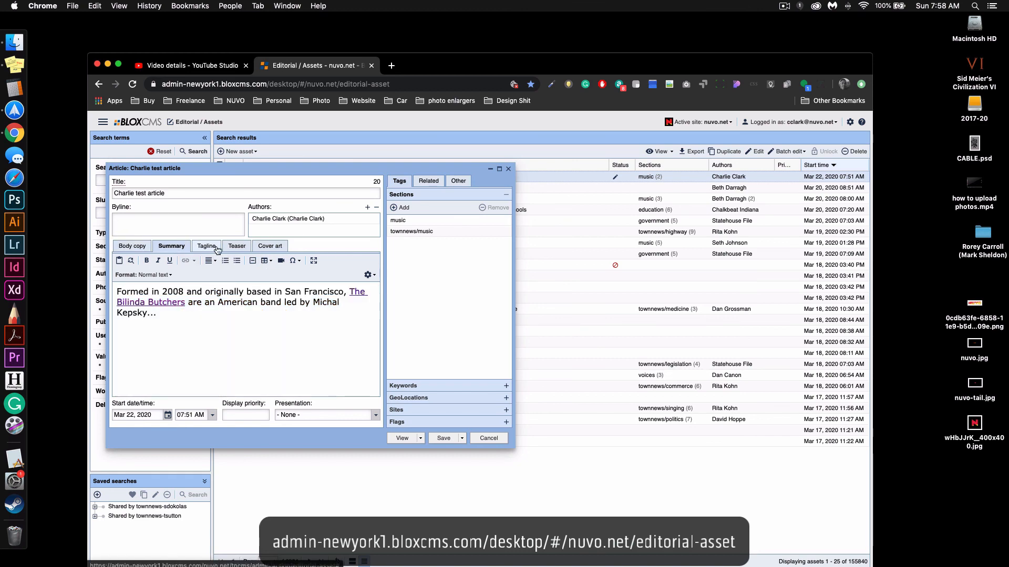
left_click(206, 245)
left_click(236, 246)
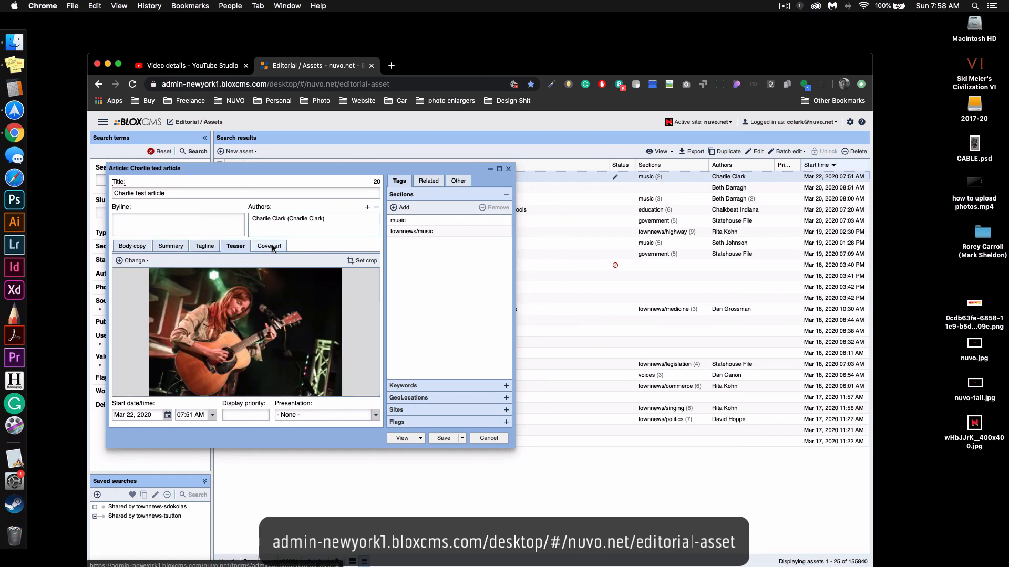
left_click(134, 246)
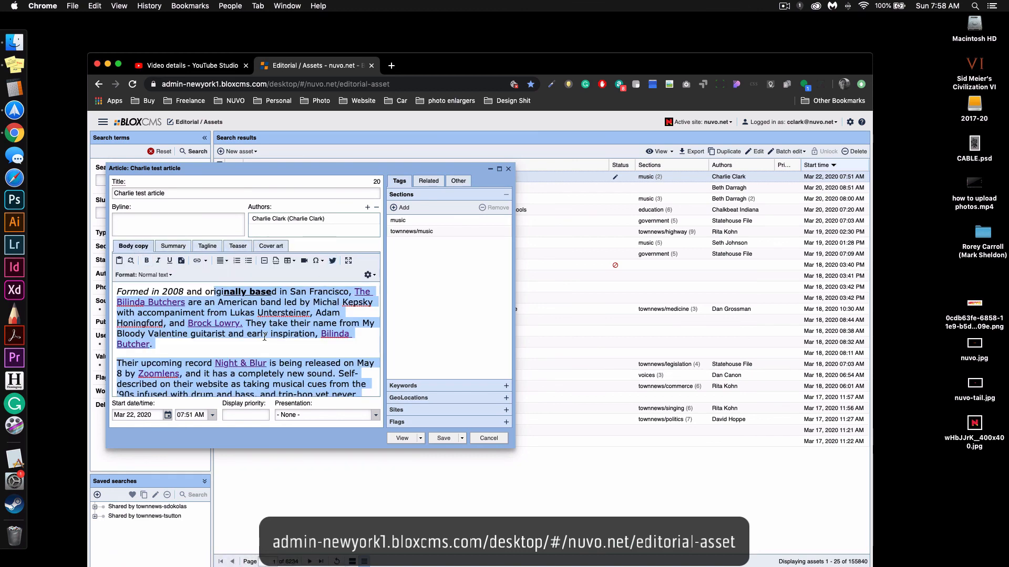
left_click(257, 340)
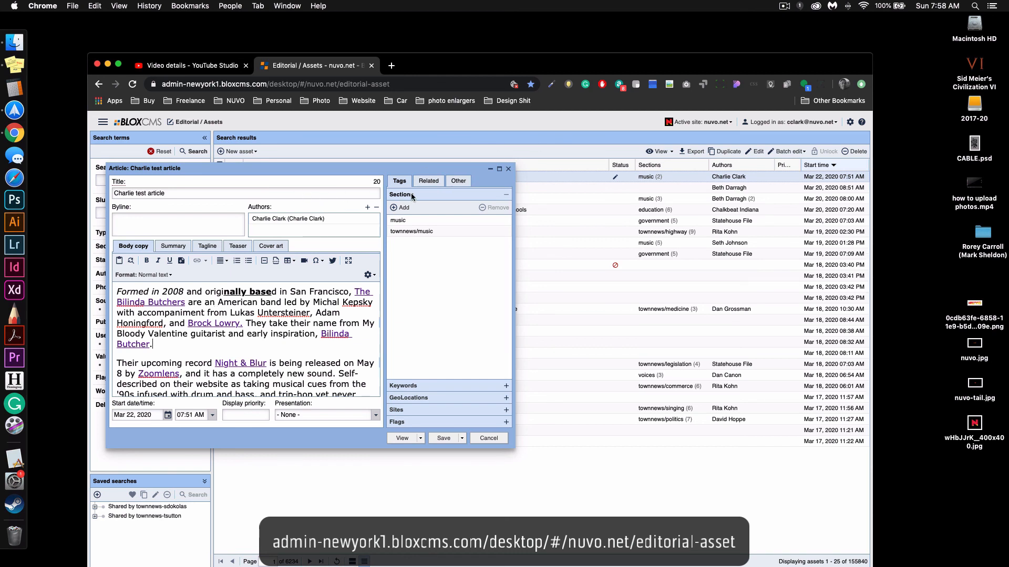
Check the article's miscellaneous properties and related assets, then save and close it.
left_click(458, 181)
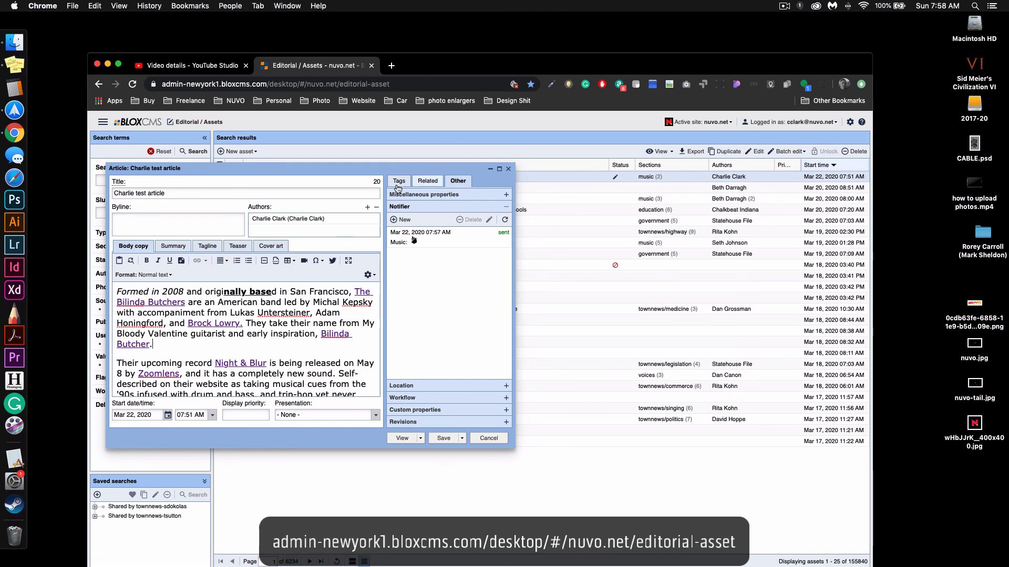
left_click(428, 180)
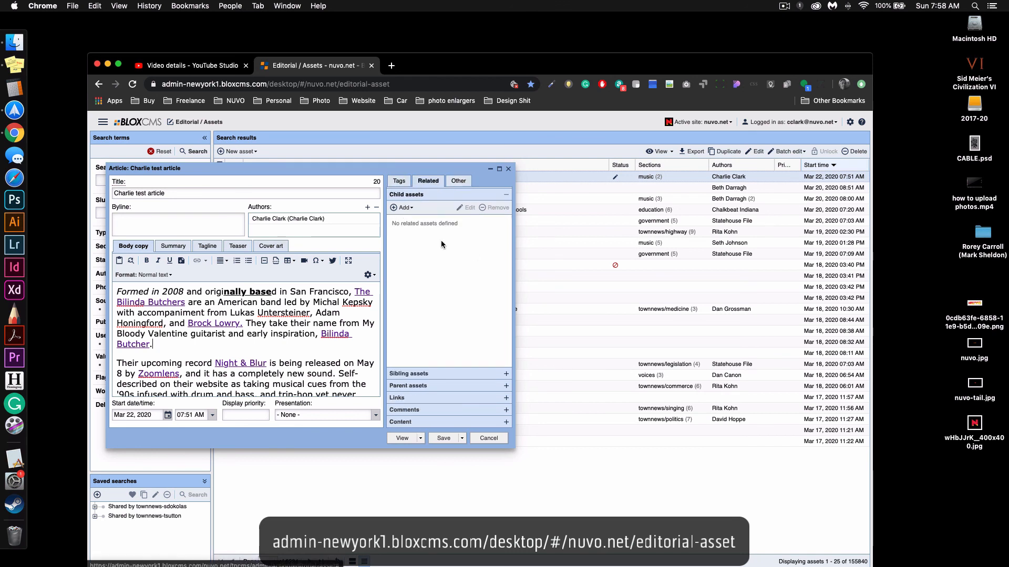
left_click(463, 439)
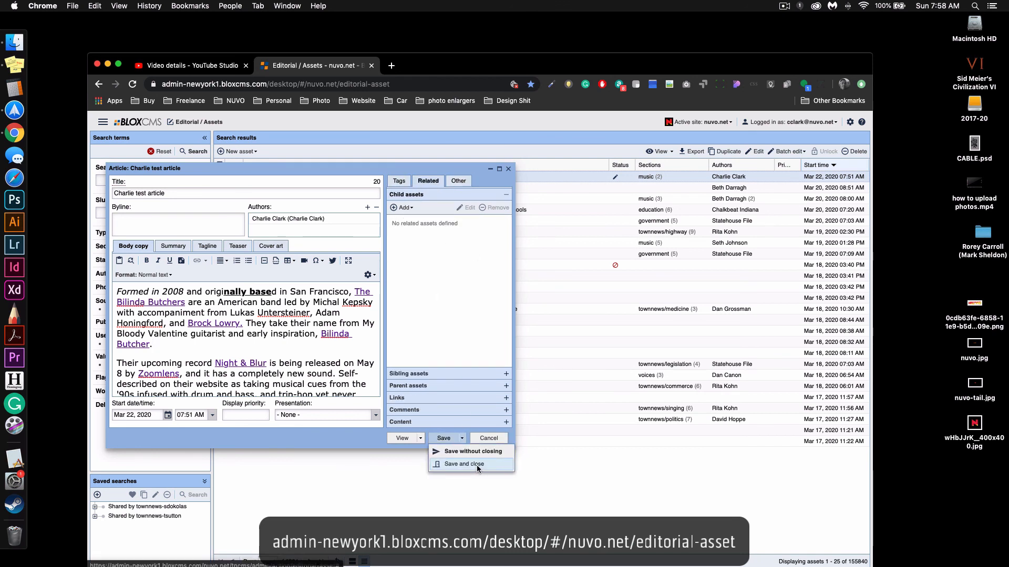
left_click(477, 465)
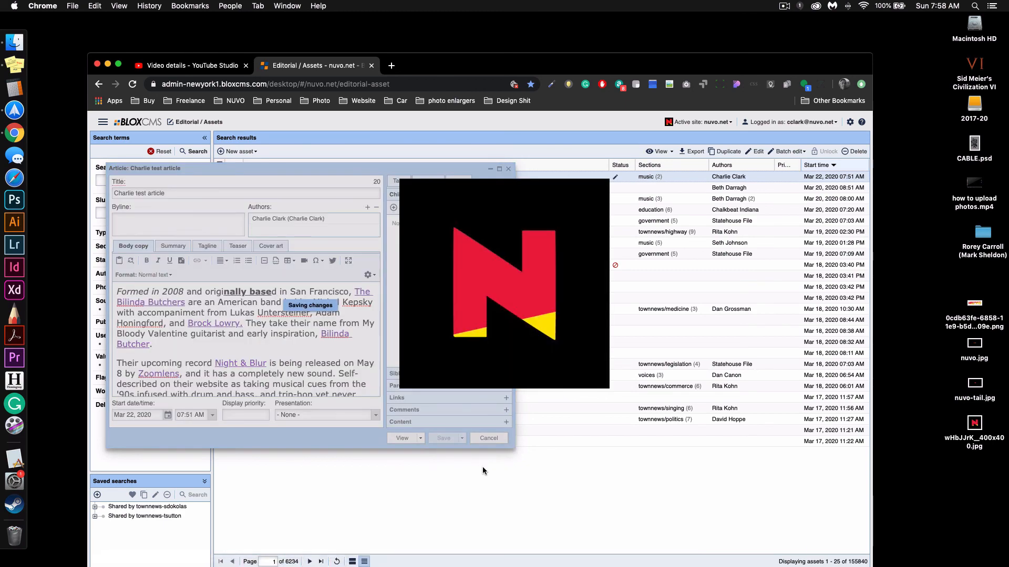